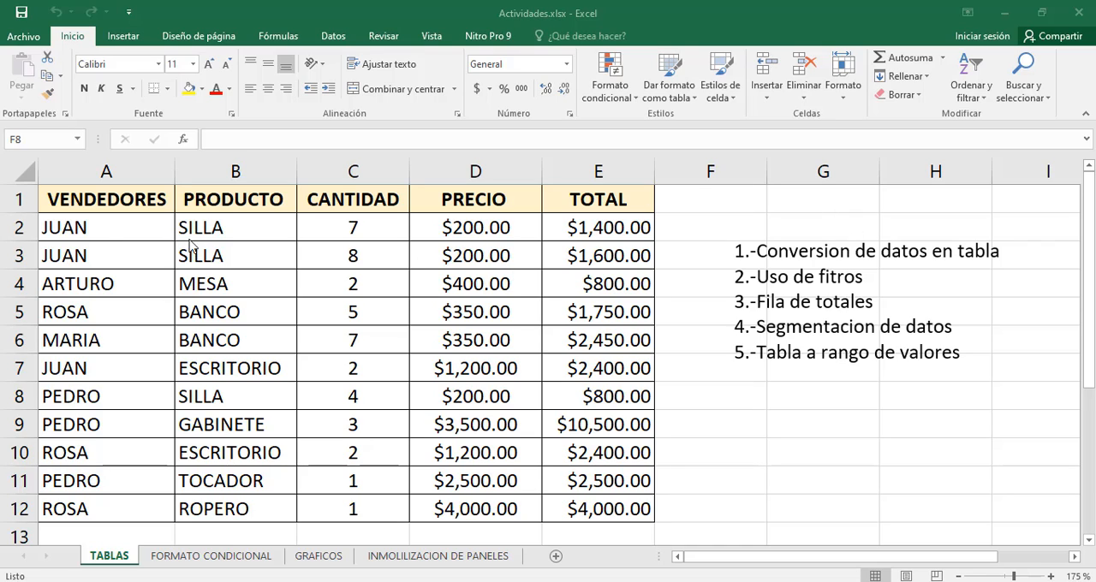
Review the sales data in A1:E12, including its header row and the records below it
{"action": "scroll", "coordinate": [130, 283], "scroll_direction": "down", "scroll_amount": 1}
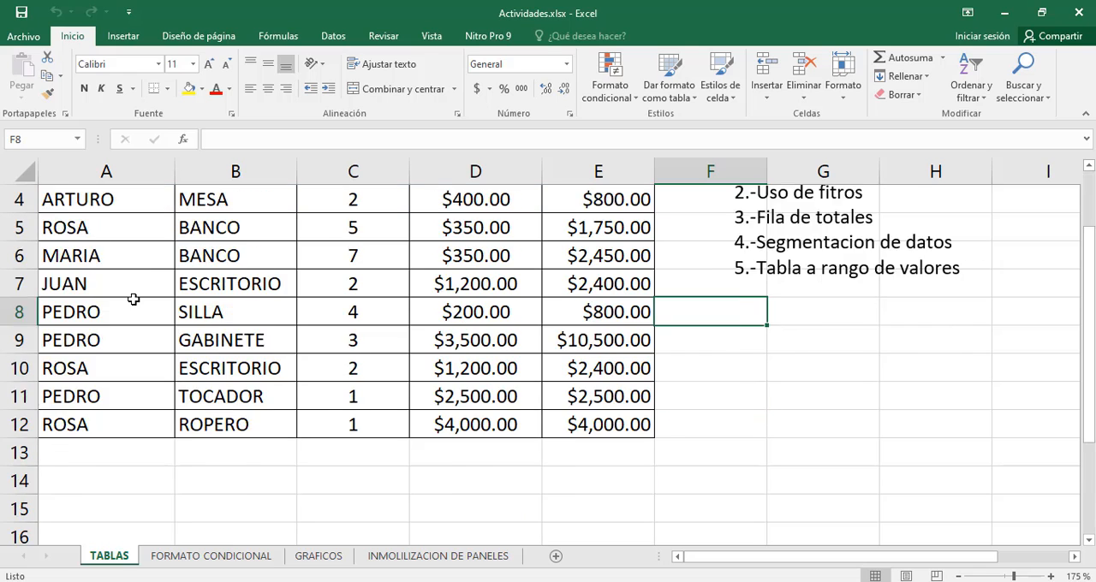
{"action": "scroll", "coordinate": [133, 298], "scroll_direction": "up", "scroll_amount": 1}
{"action": "left_click_drag", "start_coordinate": [111, 231], "coordinate": [627, 291]}
{"action": "left_click", "coordinate": [565, 359]}
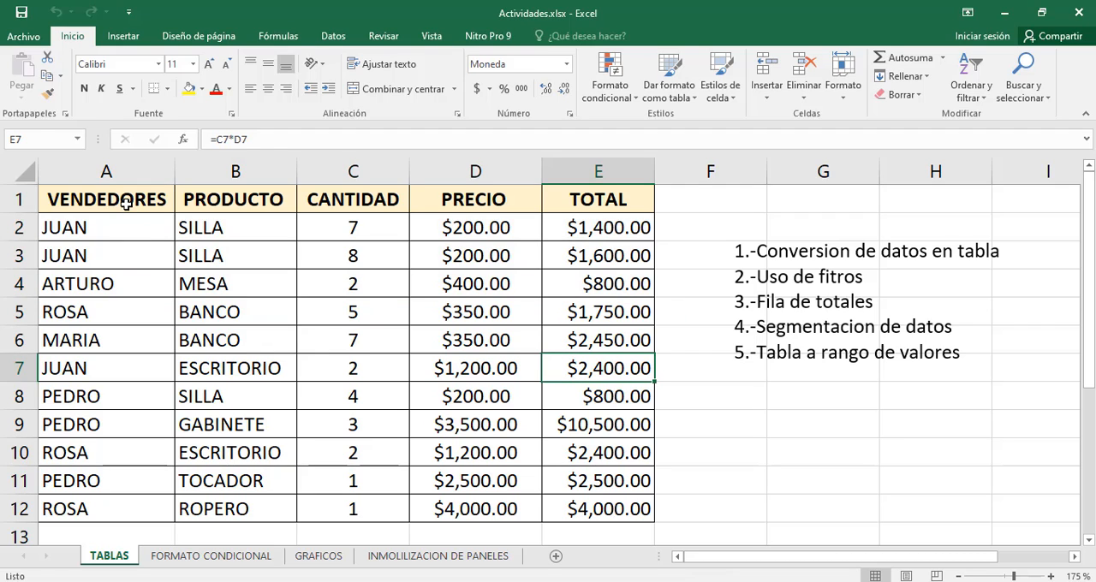
{"action": "left_click_drag", "start_coordinate": [128, 202], "coordinate": [599, 506]}
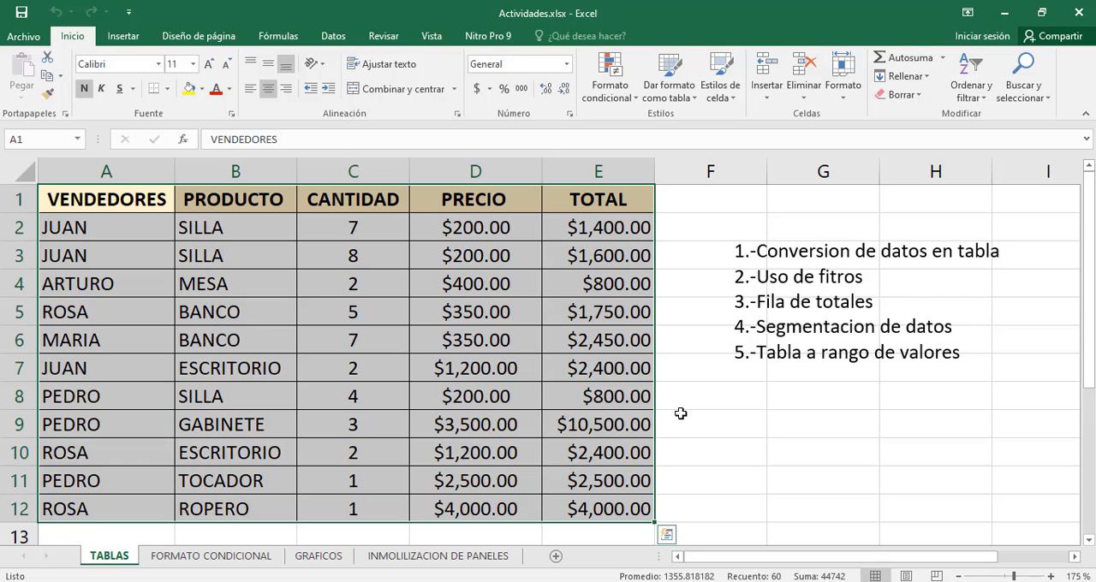
{"action": "left_click", "coordinate": [682, 416]}
{"action": "left_click_drag", "start_coordinate": [145, 200], "coordinate": [608, 496]}
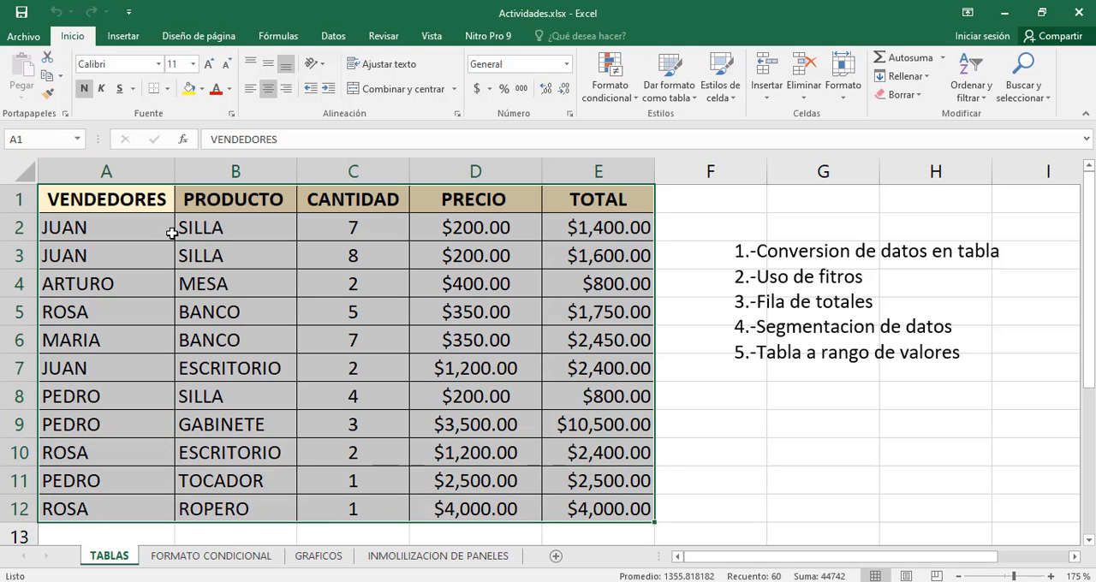
{"action": "left_click", "coordinate": [331, 293]}
{"action": "left_click_drag", "start_coordinate": [142, 206], "coordinate": [618, 201]}
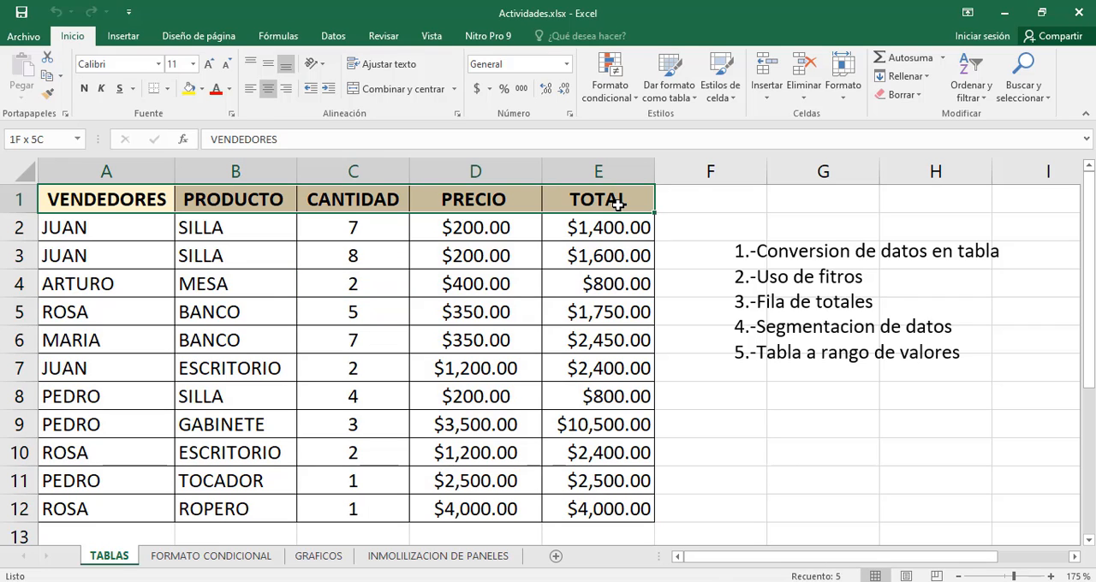
{"action": "left_click", "coordinate": [565, 291]}
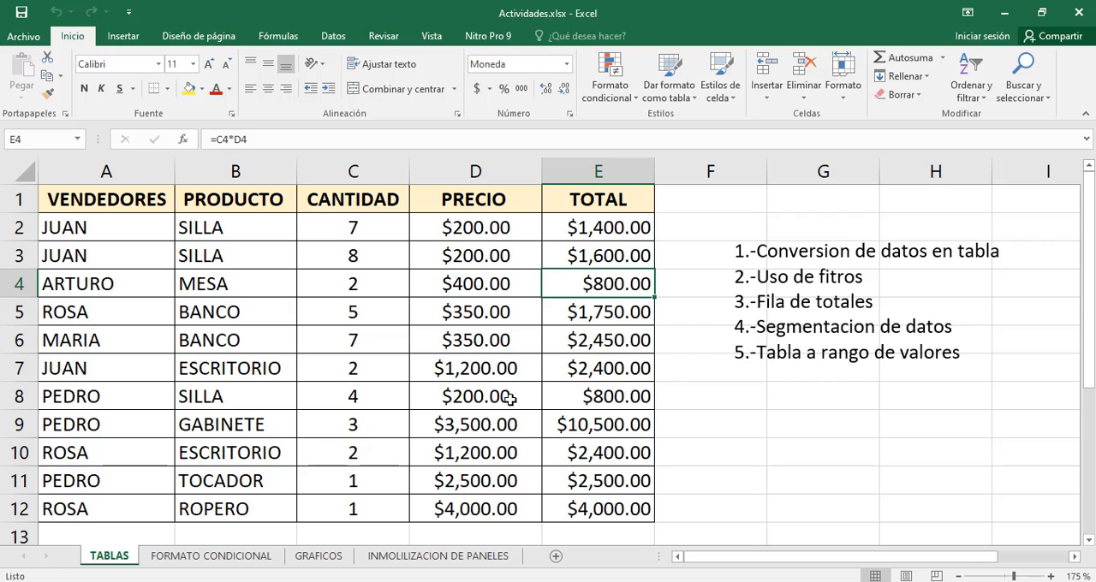
{"action": "left_click_drag", "start_coordinate": [101, 224], "coordinate": [614, 501]}
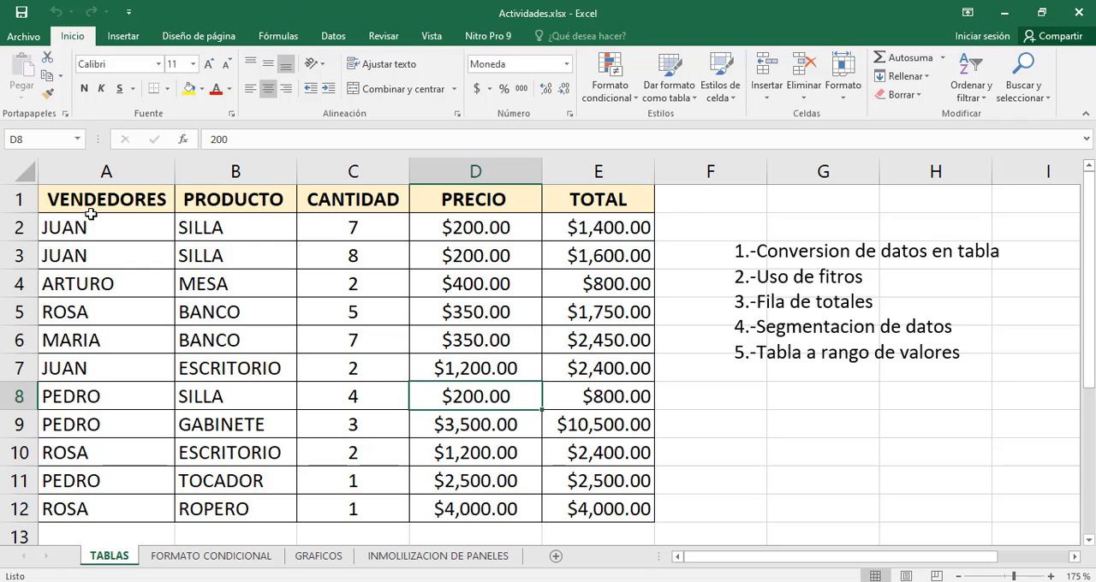
Convert the range A1:E12 into a table that has headers
{"action": "left_click_drag", "start_coordinate": [90, 203], "coordinate": [600, 512]}
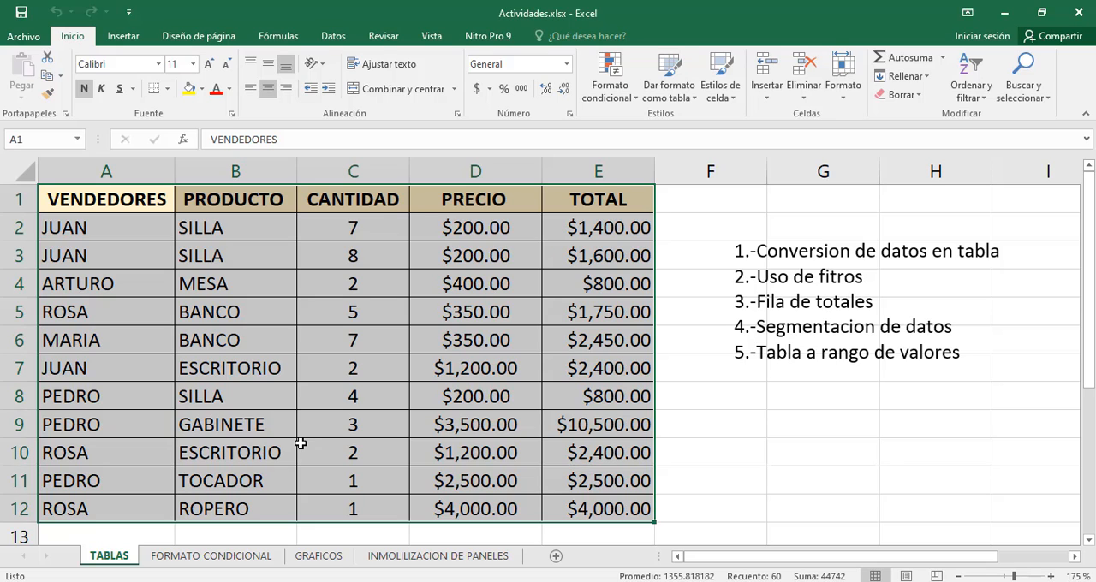
{"action": "key", "text": "ctrl+t"}
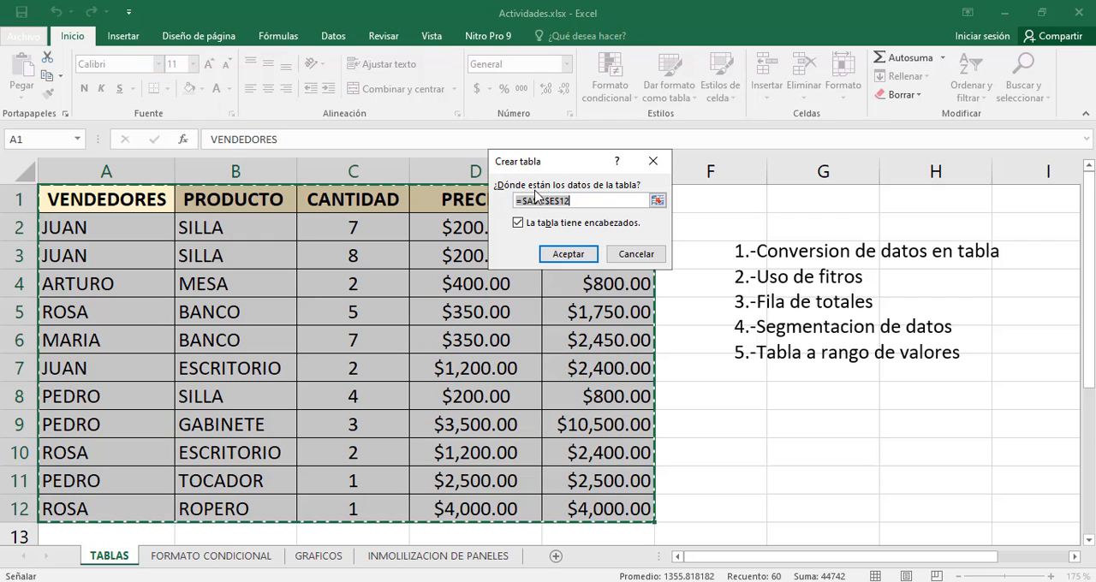
{"action": "left_click", "coordinate": [516, 200]}
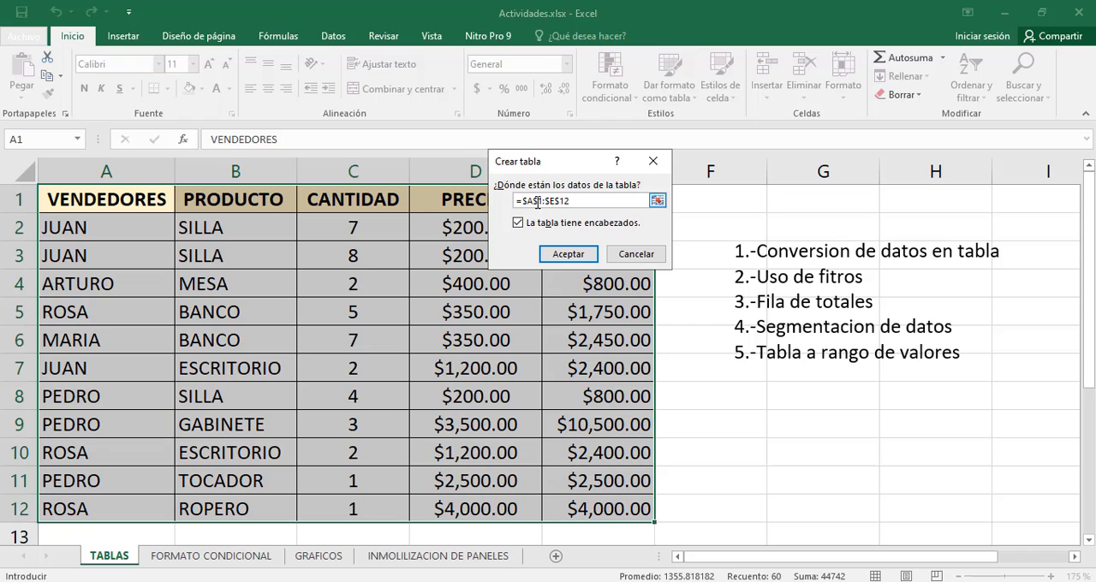
{"action": "double_click", "coordinate": [538, 201]}
{"action": "left_click", "coordinate": [573, 202]}
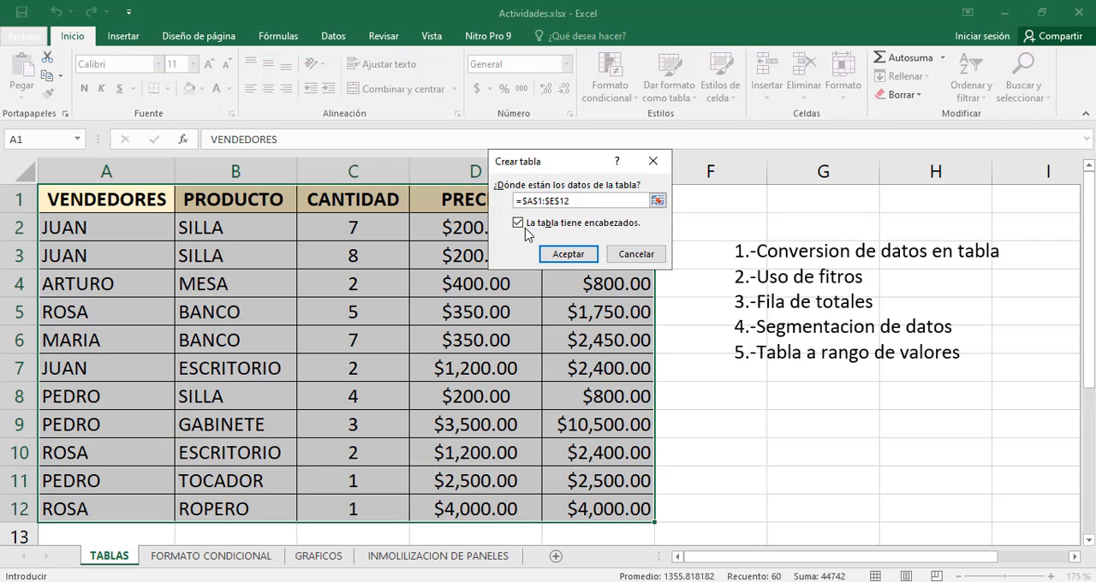
{"action": "left_click", "coordinate": [567, 254]}
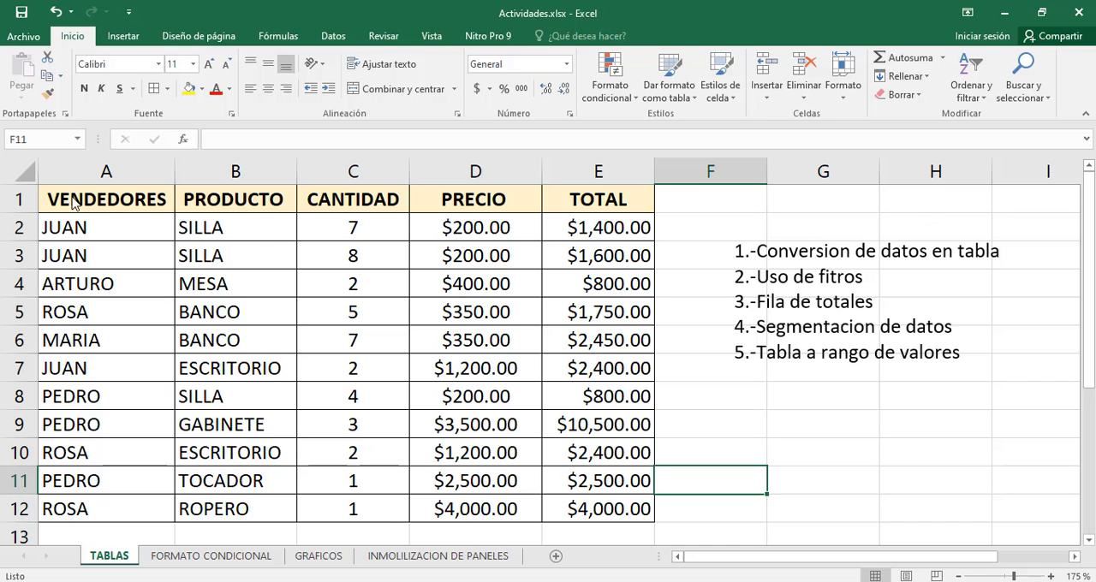
Insert a table over the sales data in A1:E12, using the first row as headers
{"action": "left_click_drag", "start_coordinate": [107, 202], "coordinate": [599, 506]}
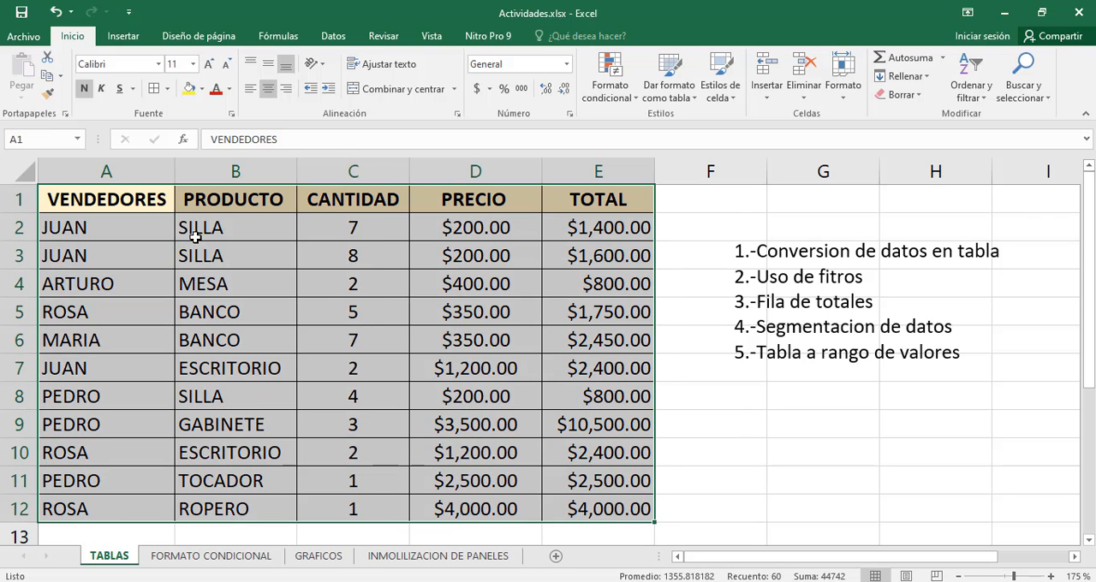
{"action": "left_click", "coordinate": [125, 41]}
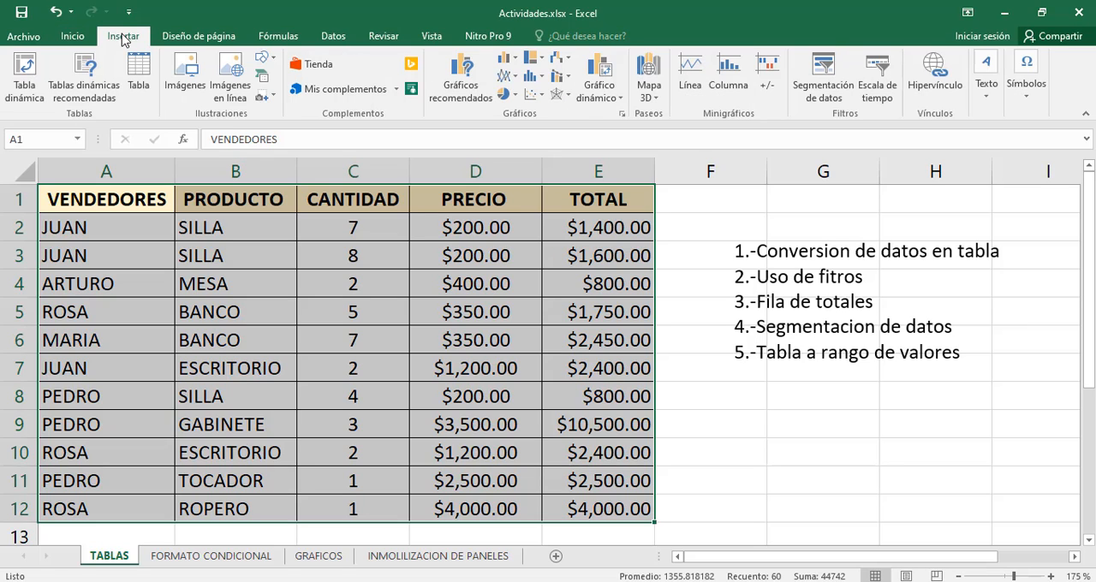
{"action": "left_click", "coordinate": [142, 75]}
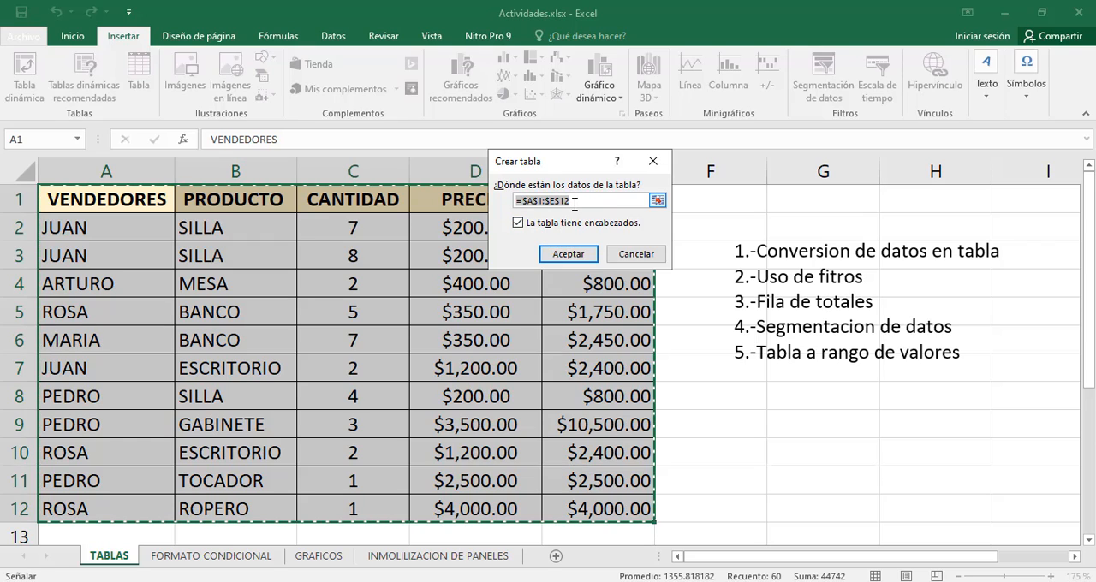
{"action": "left_click", "coordinate": [569, 254]}
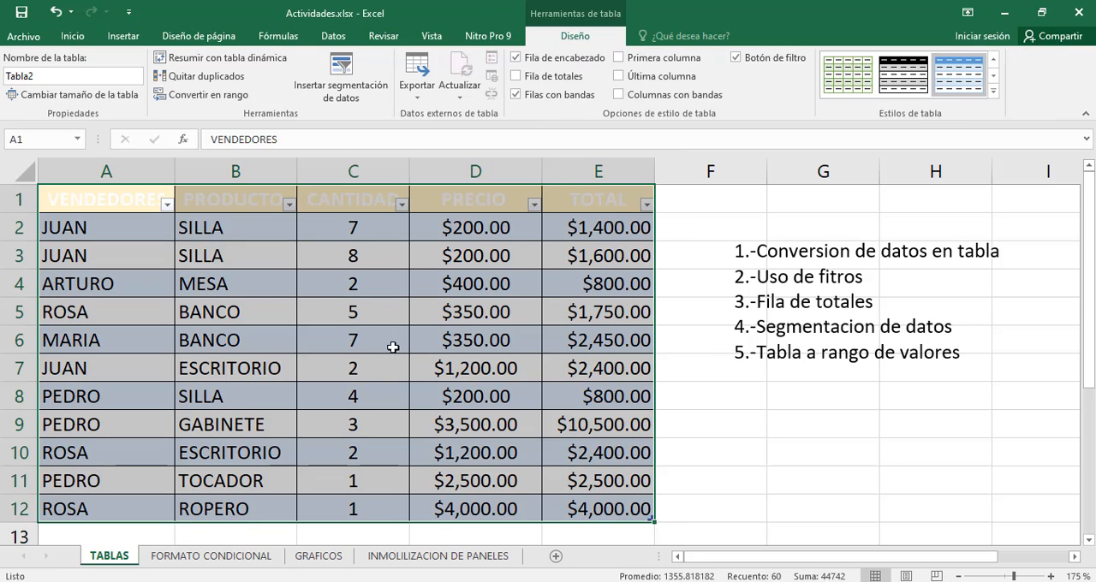
{"action": "left_click", "coordinate": [283, 321]}
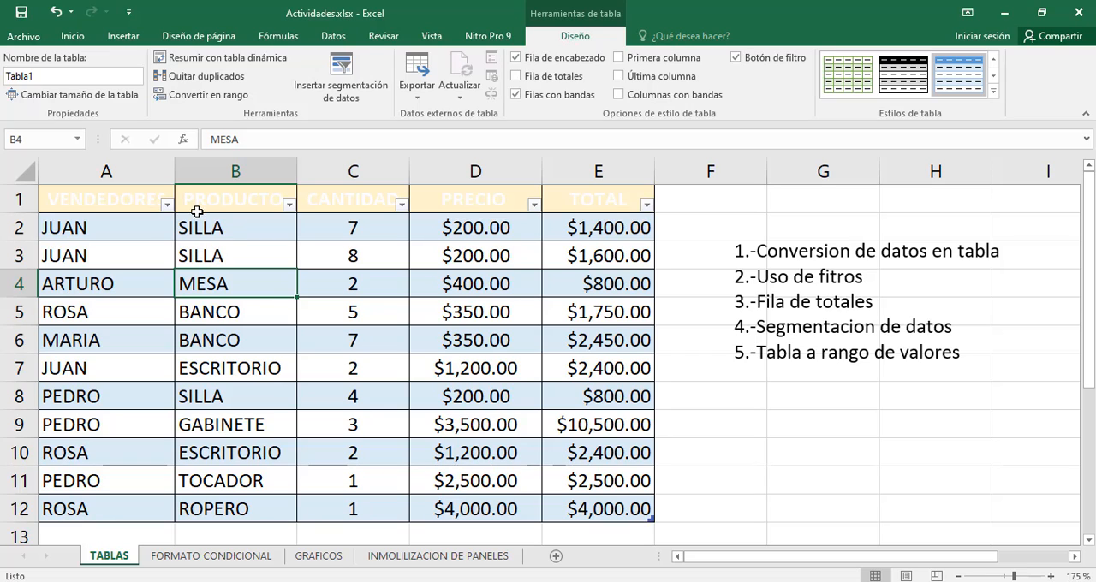
Filter the VENDEDORES column by only the salesperson named in row 2, and clear that filter
{"action": "left_click", "coordinate": [167, 205]}
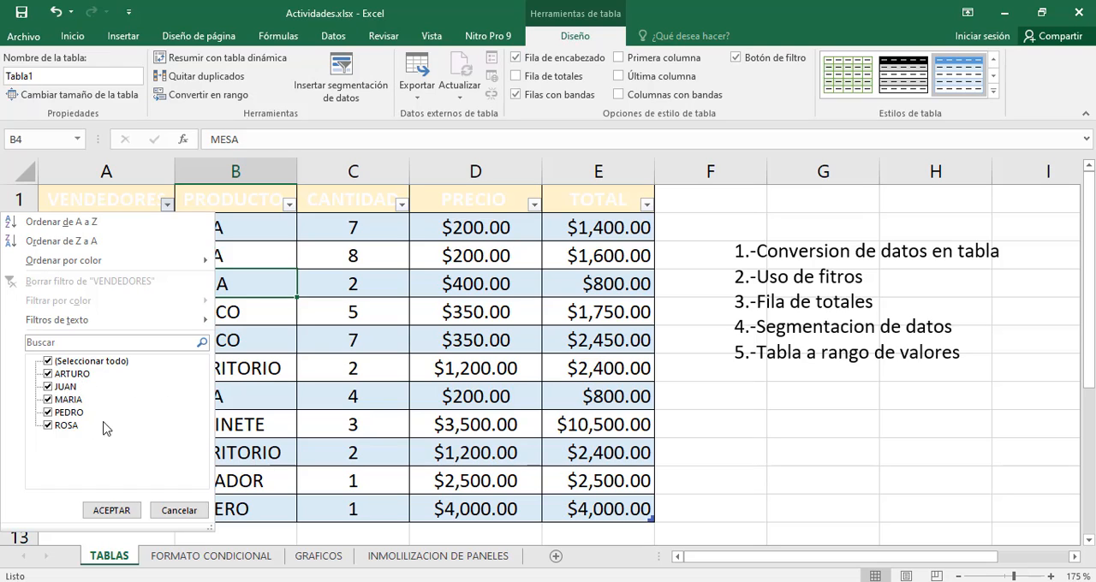
{"action": "left_click", "coordinate": [49, 362]}
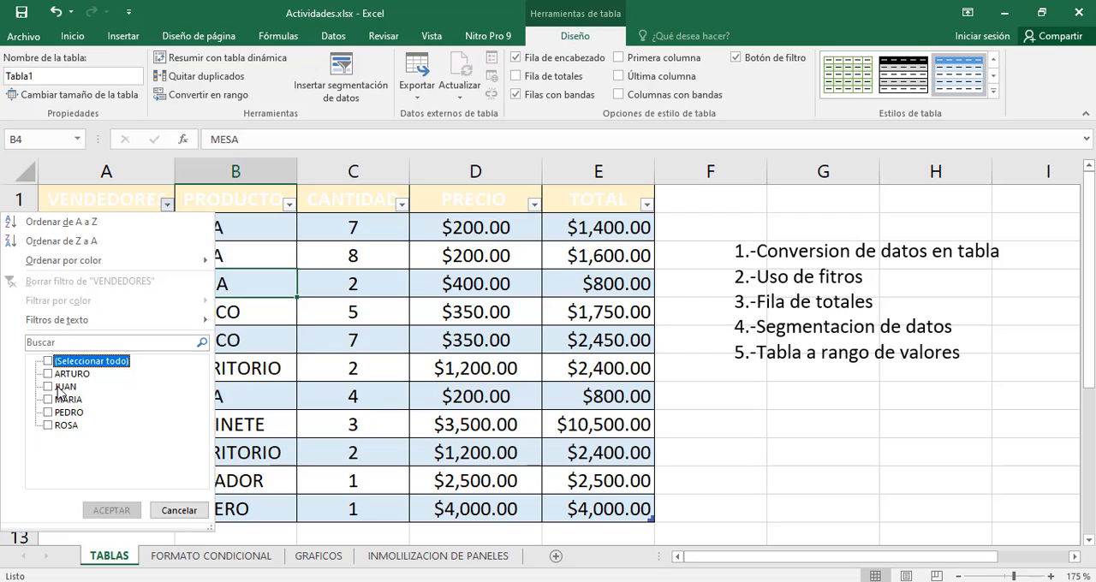
{"action": "left_click", "coordinate": [48, 387]}
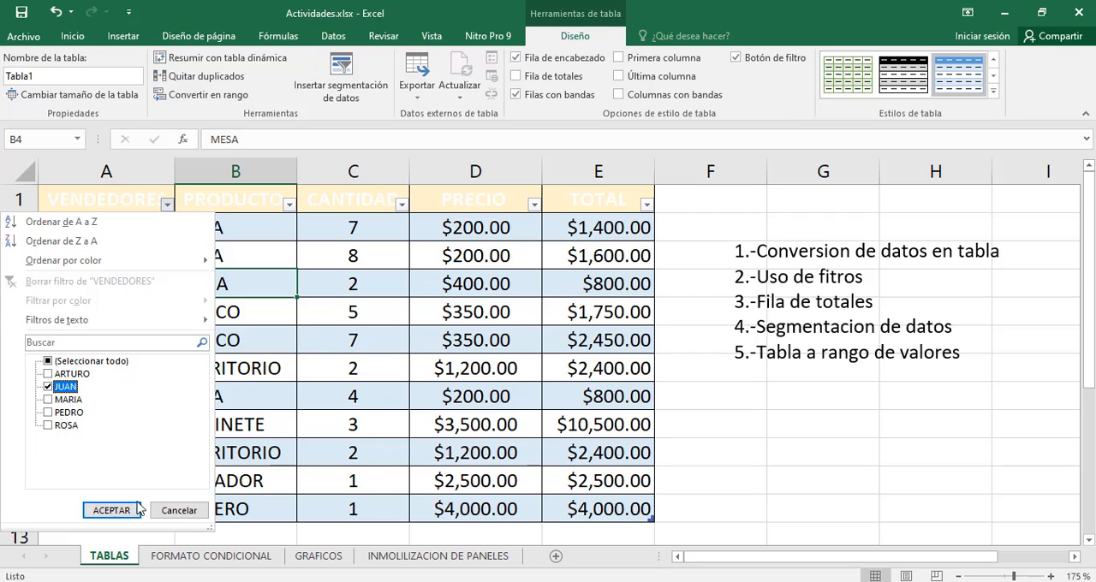
{"action": "left_click", "coordinate": [120, 512]}
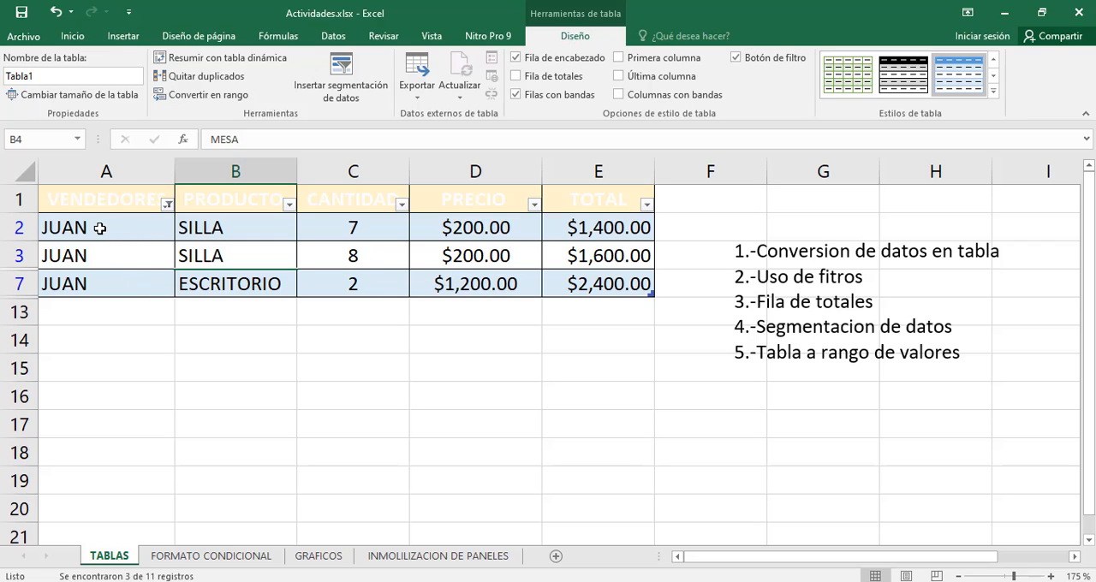
{"action": "left_click", "coordinate": [169, 206]}
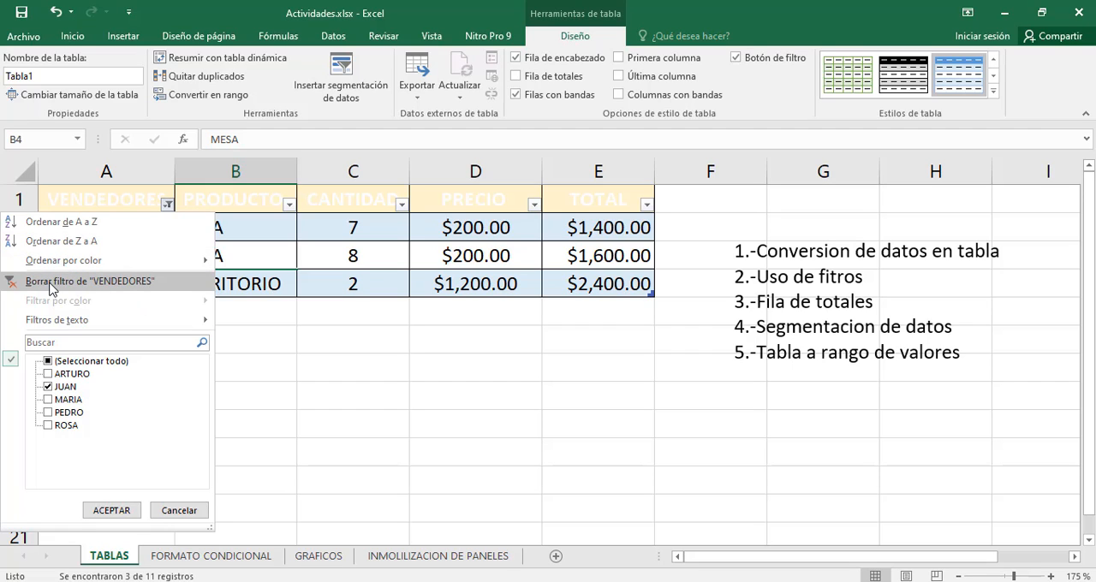
{"action": "left_click", "coordinate": [98, 282]}
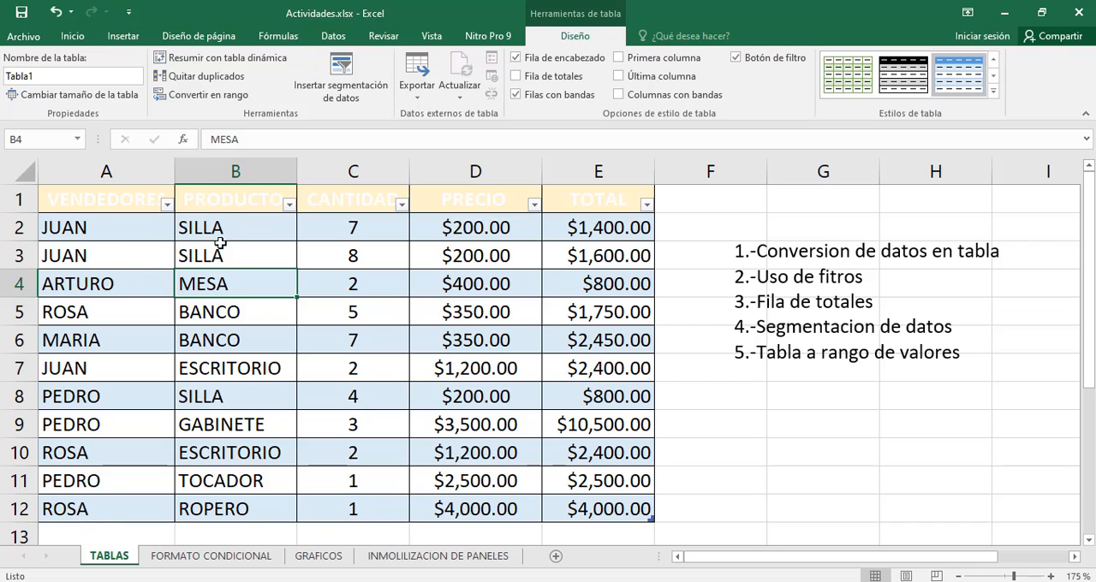
Filter the PRODUCTO column by only SILLA, and clear that filter
{"action": "left_click", "coordinate": [290, 206]}
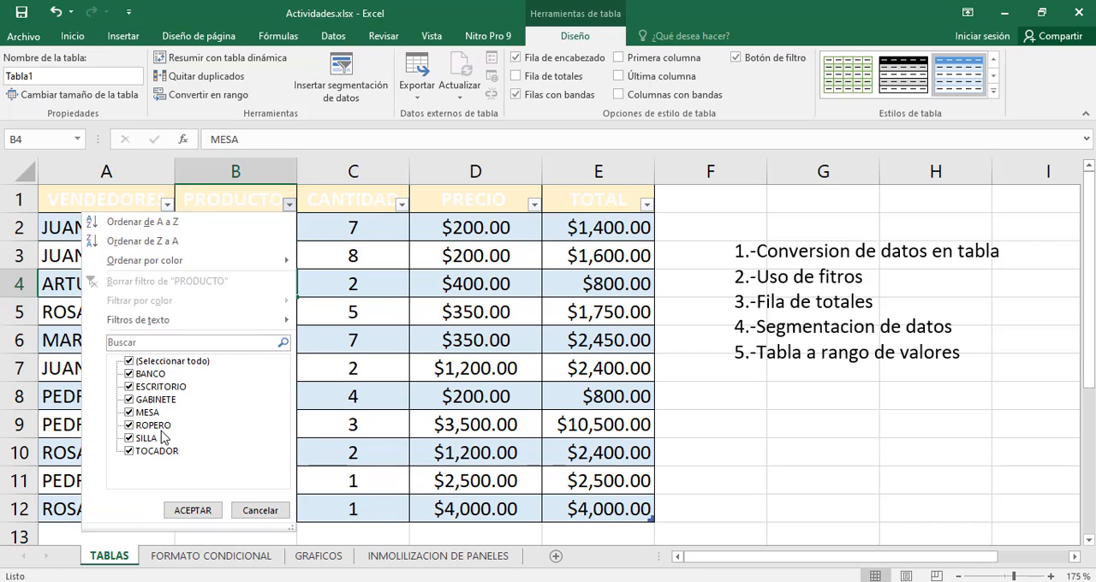
{"action": "left_click", "coordinate": [129, 363]}
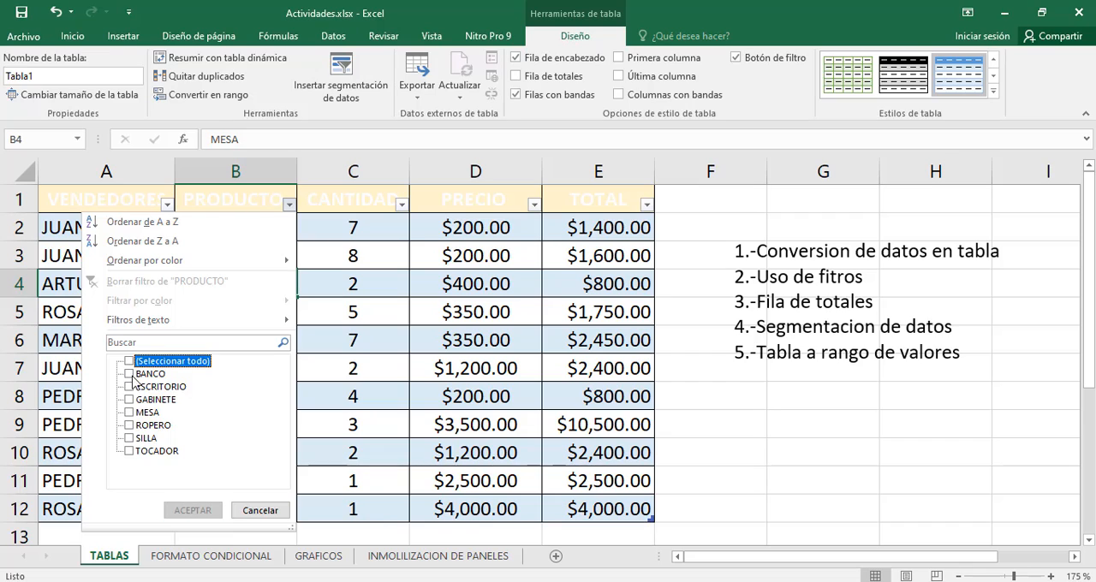
{"action": "left_click", "coordinate": [130, 439]}
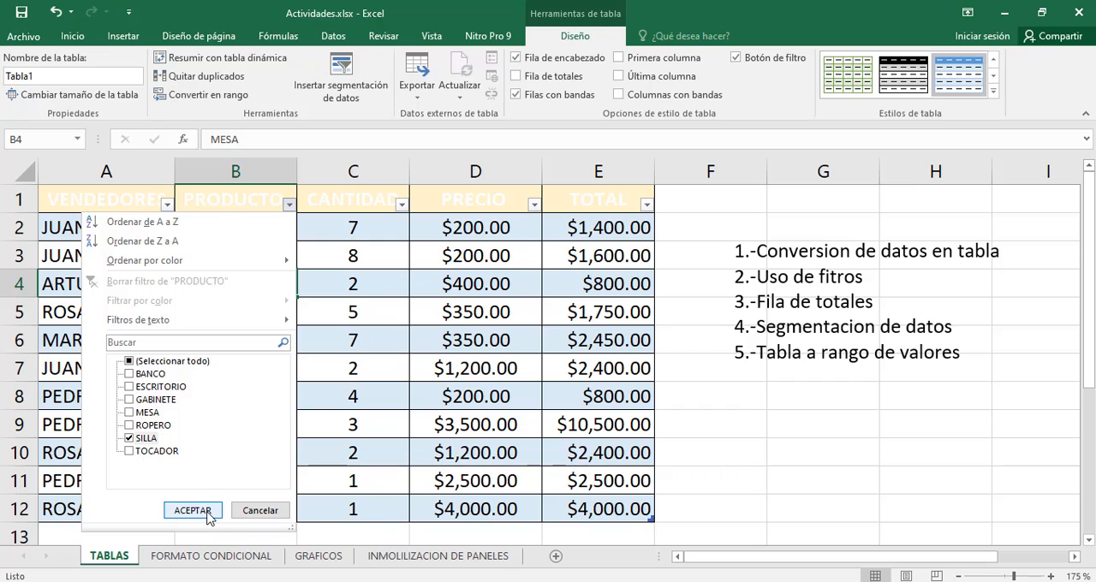
{"action": "left_click", "coordinate": [193, 511]}
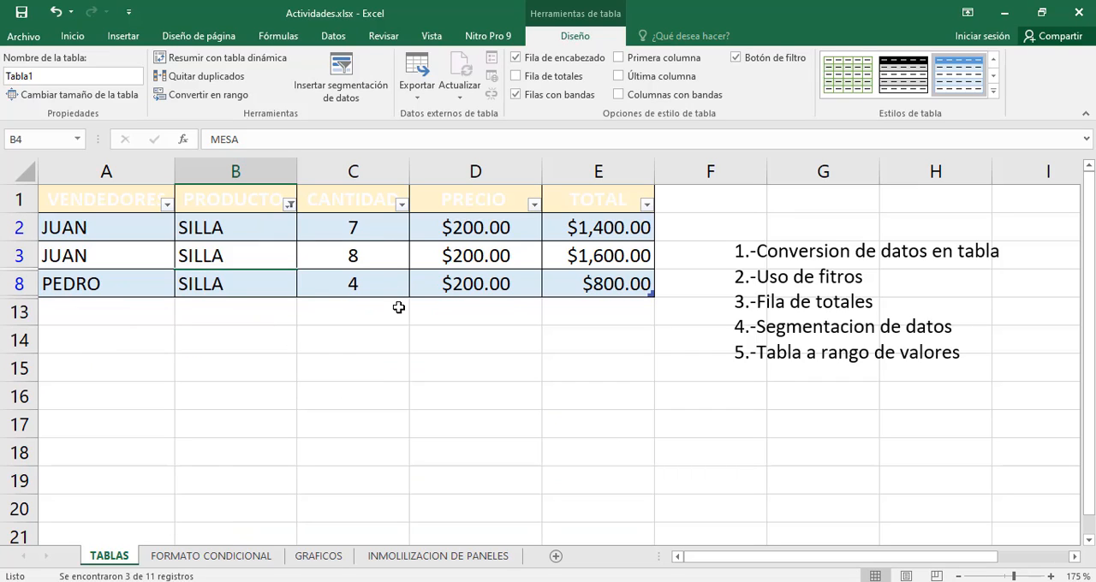
{"action": "left_click", "coordinate": [286, 206]}
{"action": "left_click", "coordinate": [288, 207]}
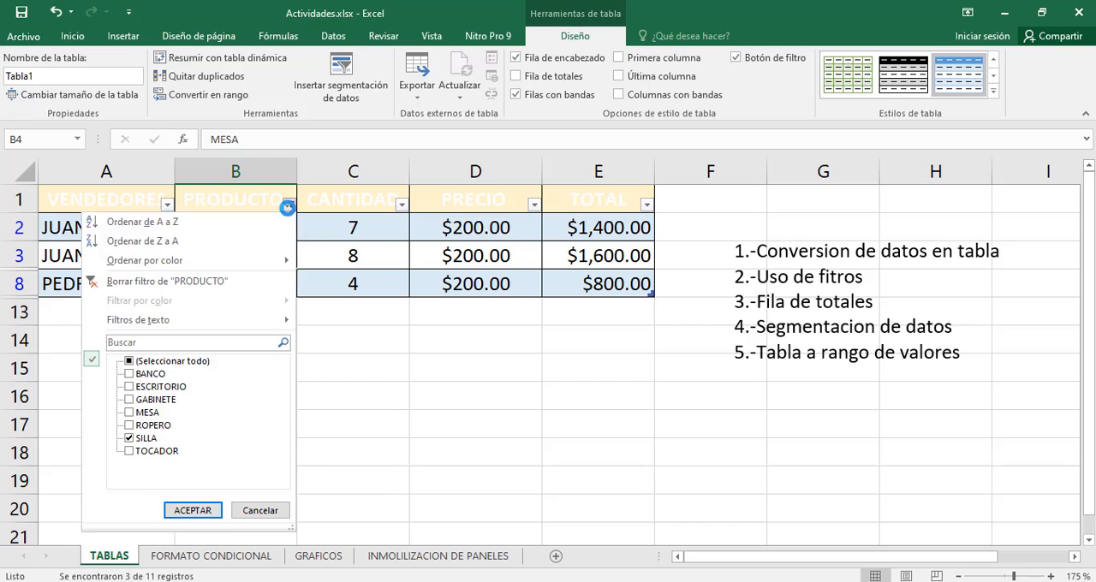
{"action": "left_click", "coordinate": [143, 438]}
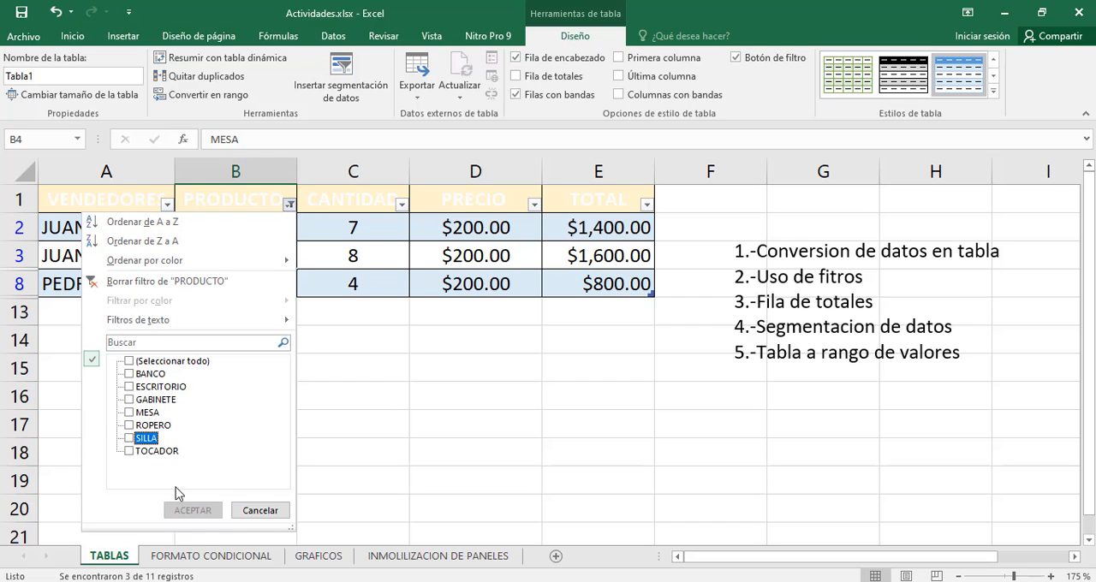
{"action": "left_click", "coordinate": [166, 281]}
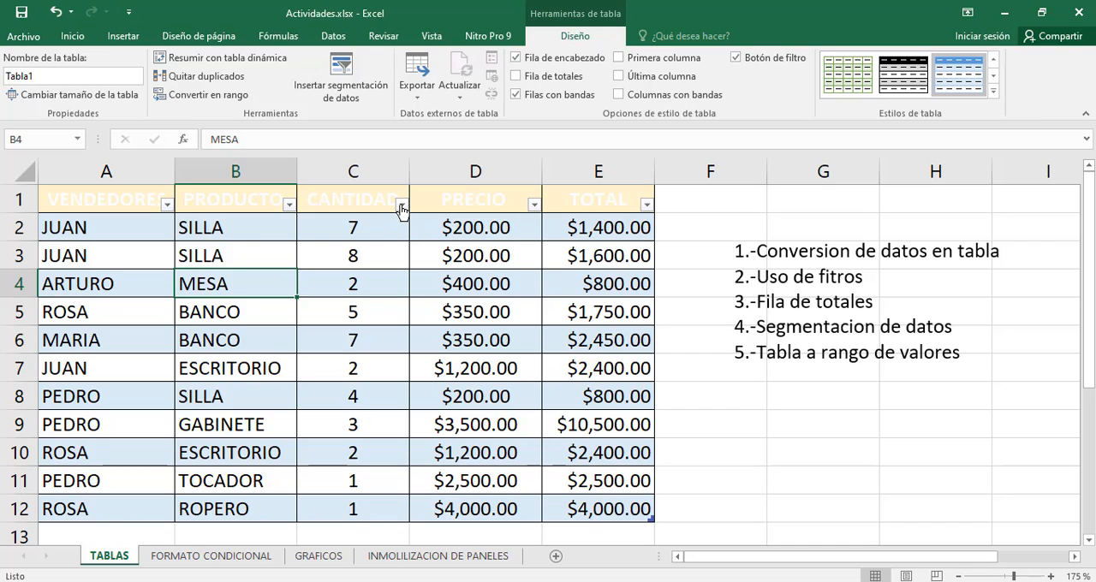
Check the filter options offered for the CANTIDAD, PRECIO and TOTAL columns
{"action": "left_click", "coordinate": [401, 206]}
{"action": "left_click", "coordinate": [419, 207]}
{"action": "left_click", "coordinate": [534, 206]}
{"action": "left_click", "coordinate": [533, 207]}
{"action": "left_click", "coordinate": [647, 204]}
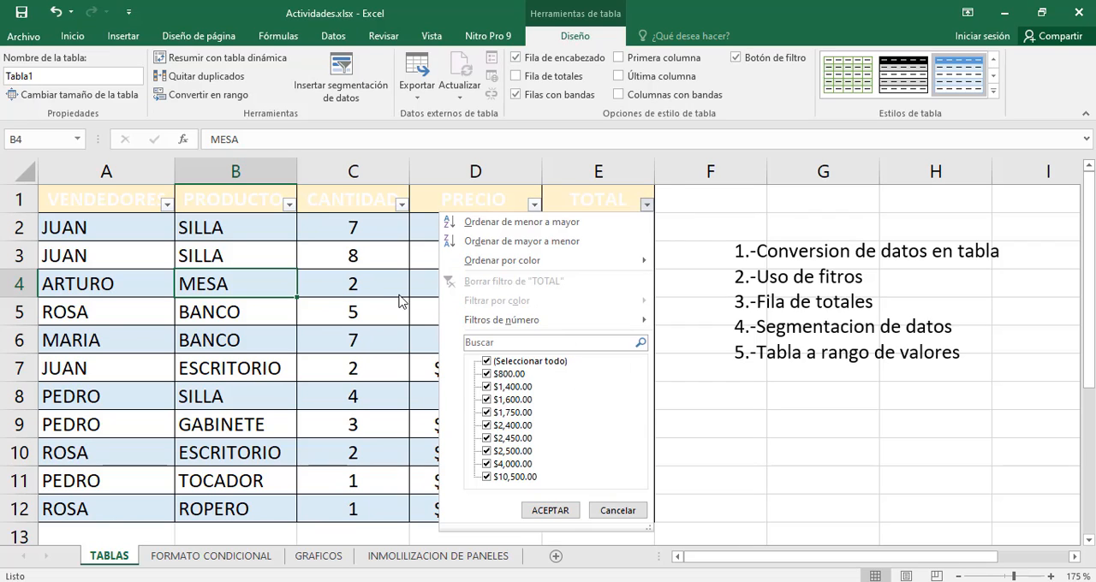
{"action": "left_click", "coordinate": [329, 202]}
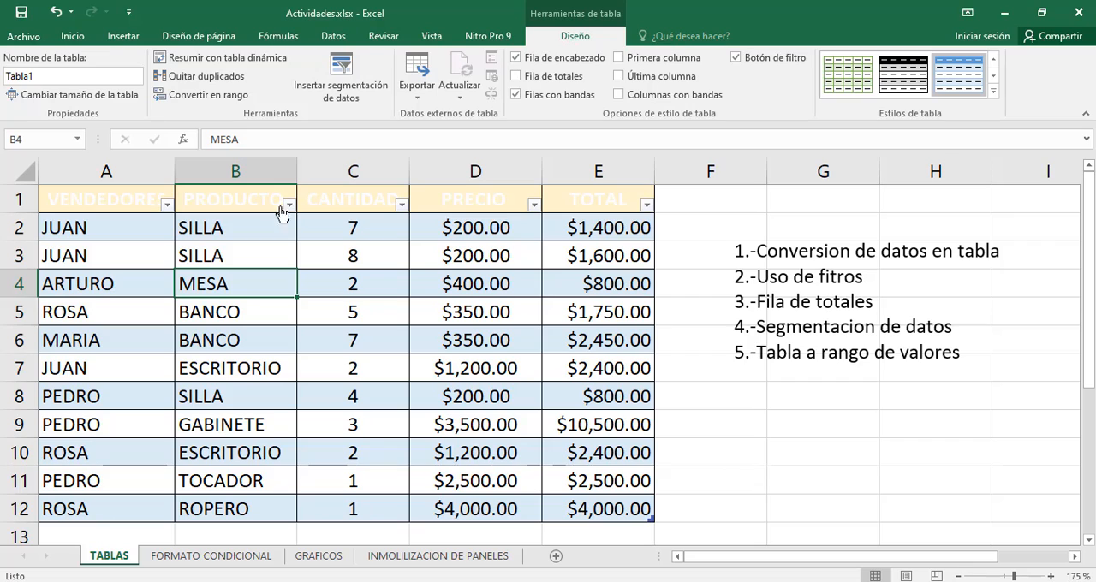
Filter the VENDEDORES column to show only the salesperson named in row 8
{"action": "left_click", "coordinate": [167, 204]}
{"action": "left_click", "coordinate": [49, 362]}
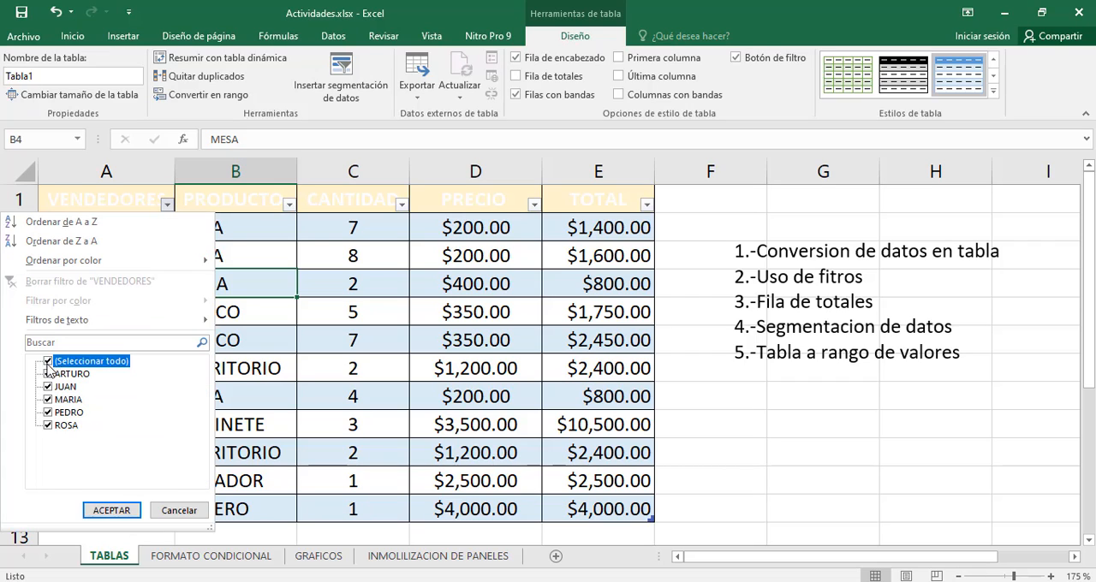
{"action": "left_click", "coordinate": [47, 413]}
{"action": "left_click", "coordinate": [111, 510]}
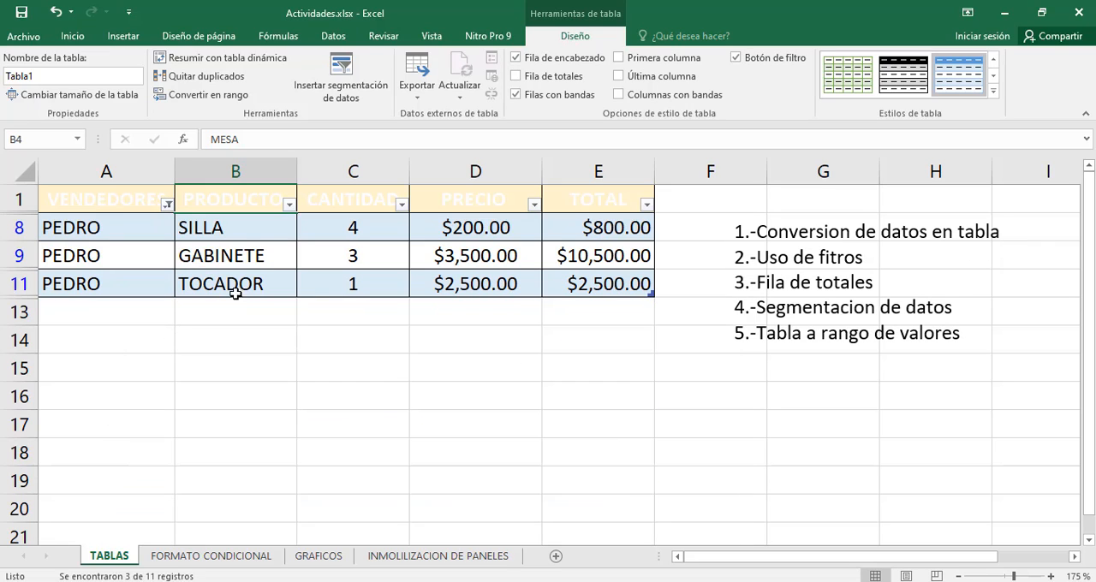
Filter the PRODUCTO column by only SILLA within the already filtered rows, and clear that product filter
{"action": "left_click", "coordinate": [289, 205]}
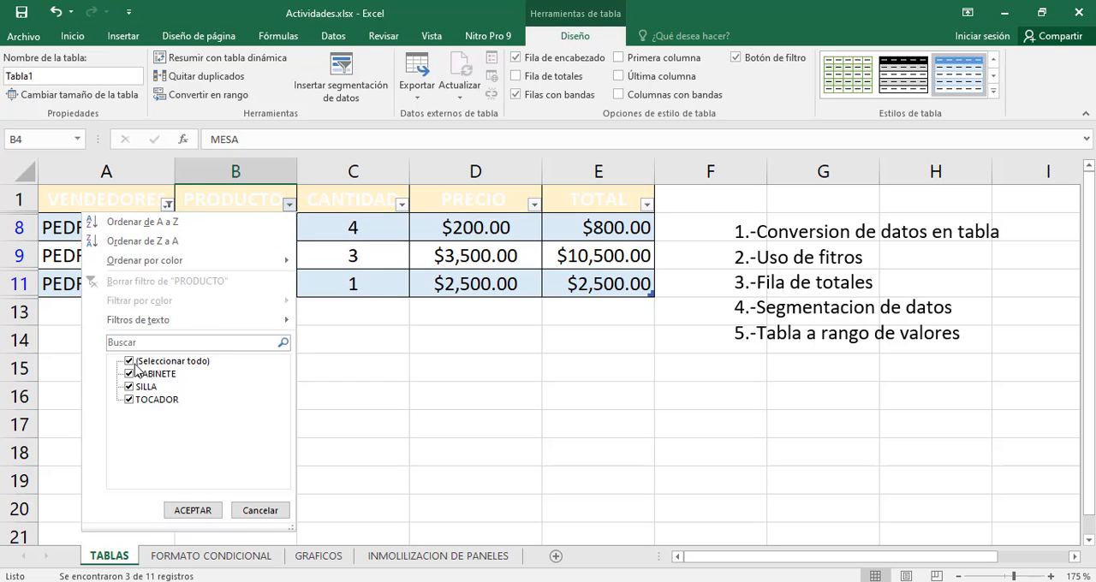
{"action": "left_click", "coordinate": [130, 360]}
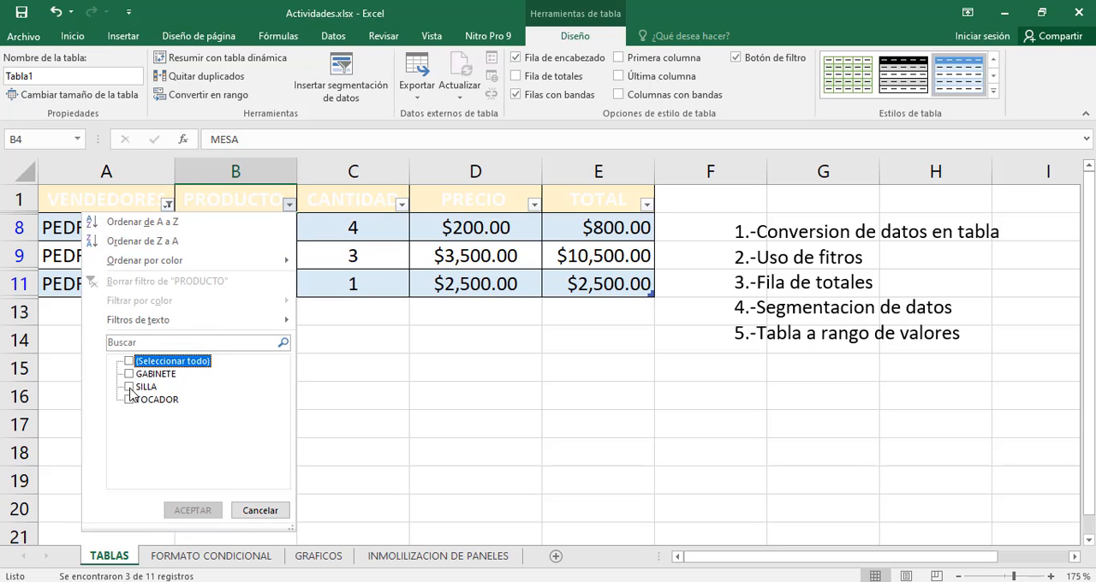
{"action": "left_click", "coordinate": [130, 387]}
{"action": "left_click", "coordinate": [193, 510]}
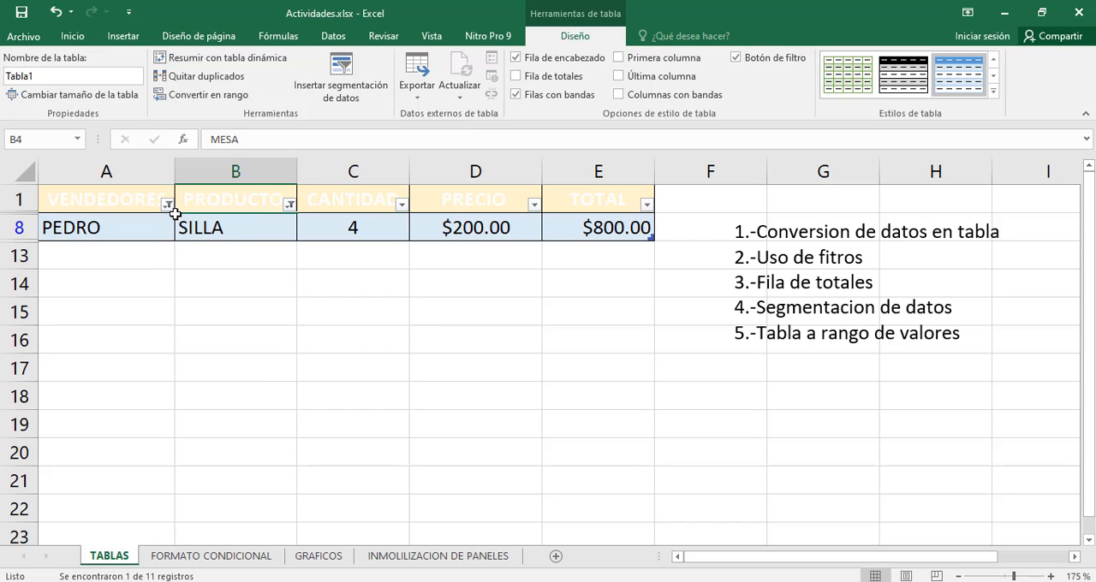
{"action": "left_click", "coordinate": [289, 204]}
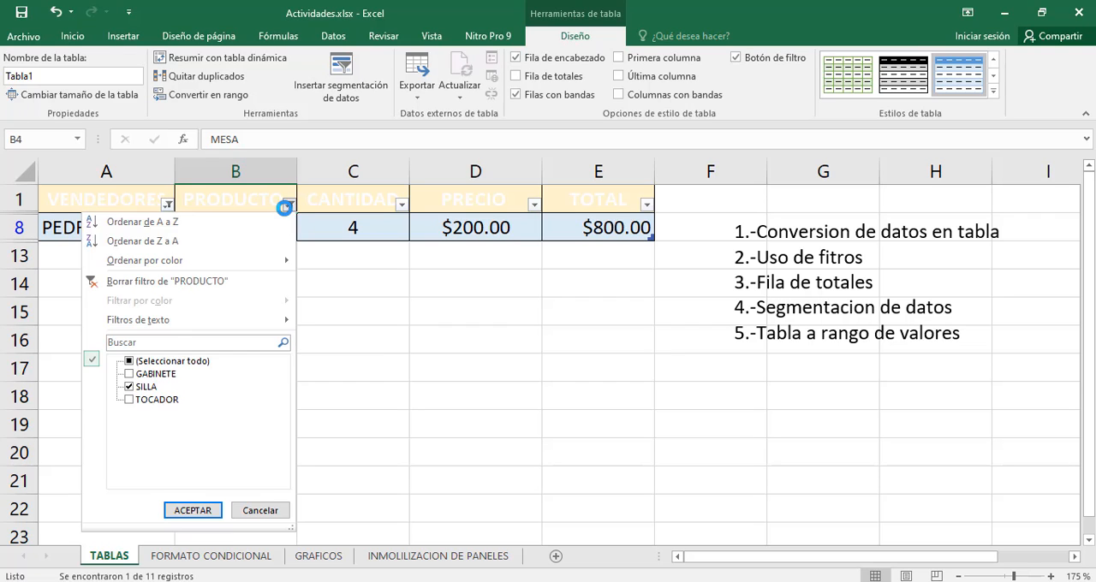
{"action": "left_click", "coordinate": [182, 281]}
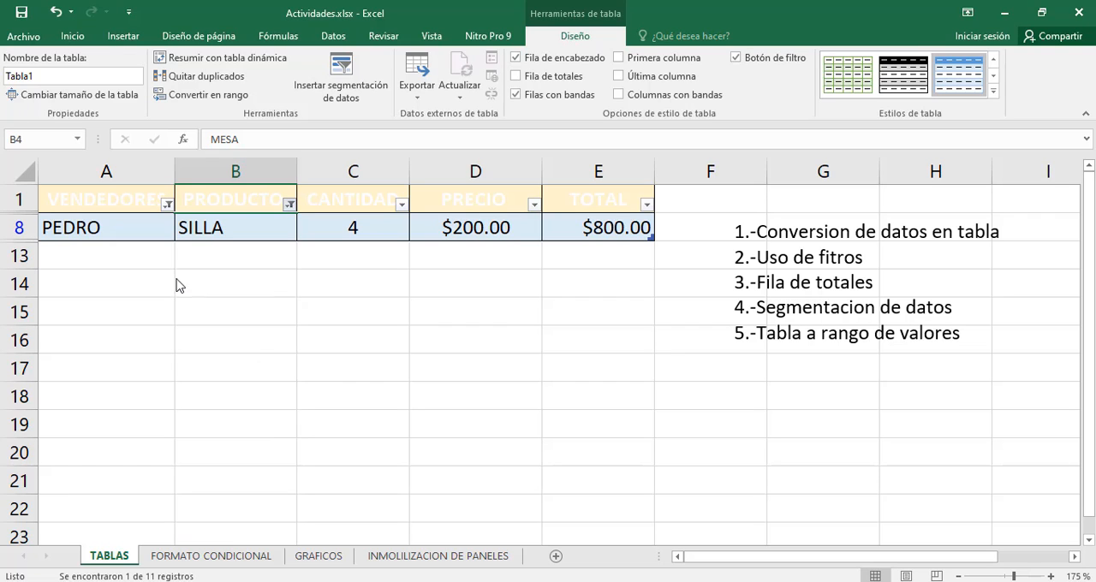
Clear the filter on the VENDEDORES column so the table lists all salespeople
{"action": "left_click", "coordinate": [167, 204]}
{"action": "left_click", "coordinate": [167, 205]}
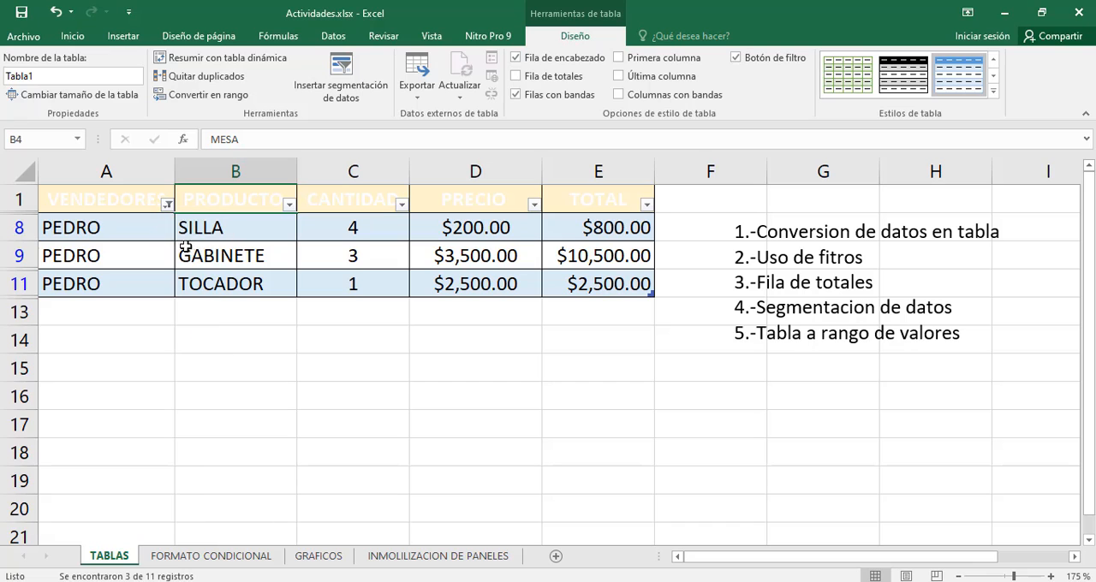
{"action": "left_click", "coordinate": [167, 204]}
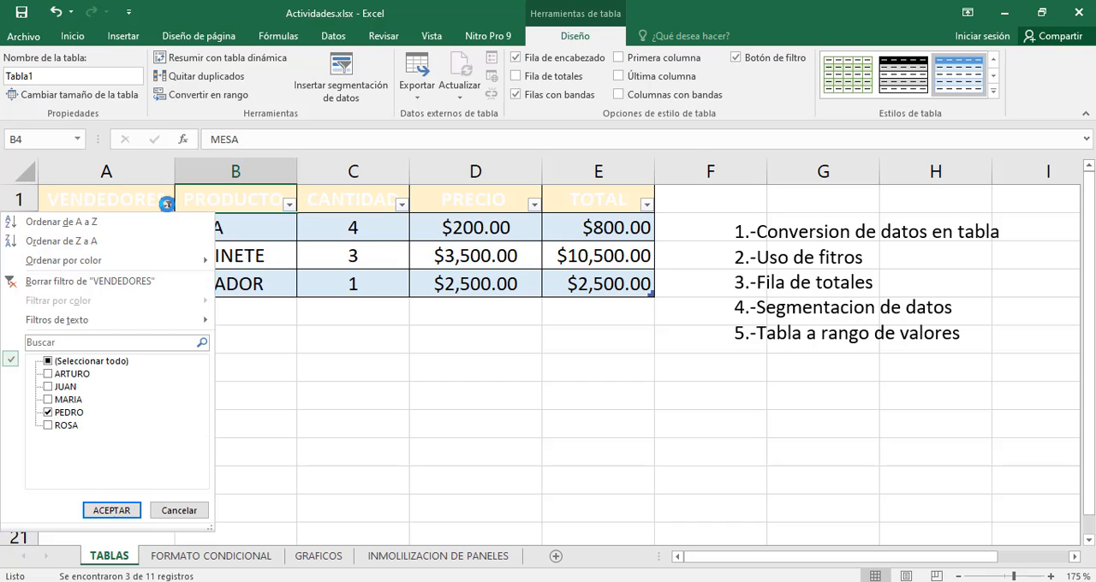
{"action": "left_click", "coordinate": [86, 281]}
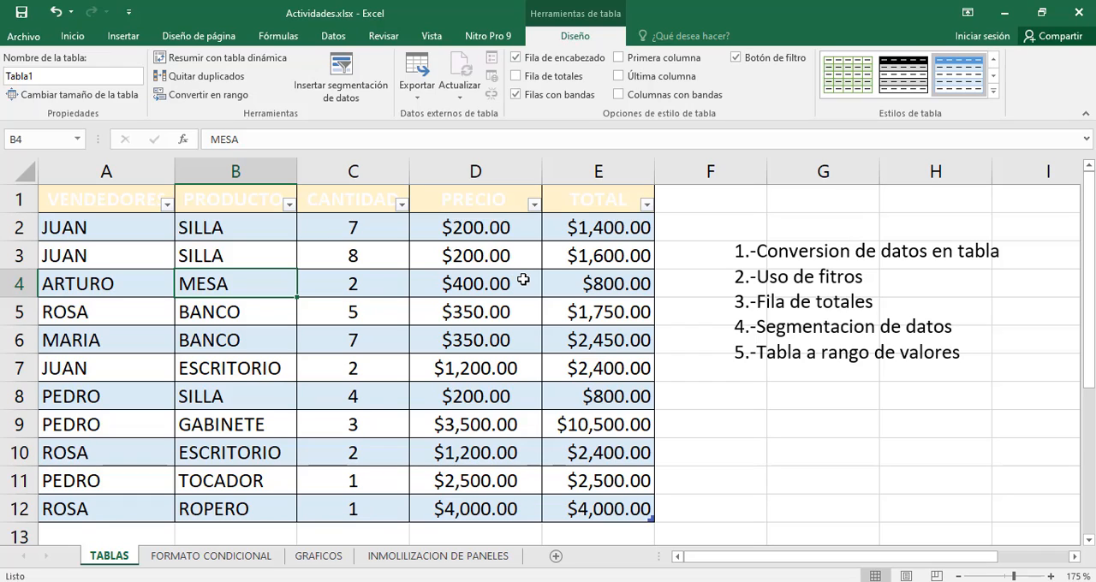
Add a totals row to the sales table and review the TOTAL column's figures against it
{"action": "key", "text": "Right"}
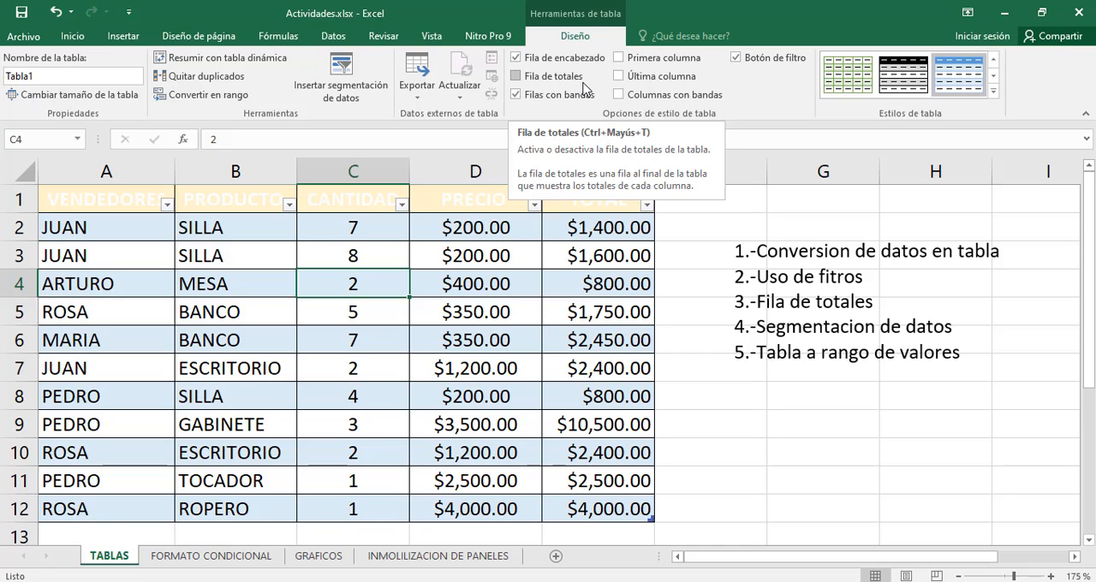
{"action": "left_click", "coordinate": [516, 77]}
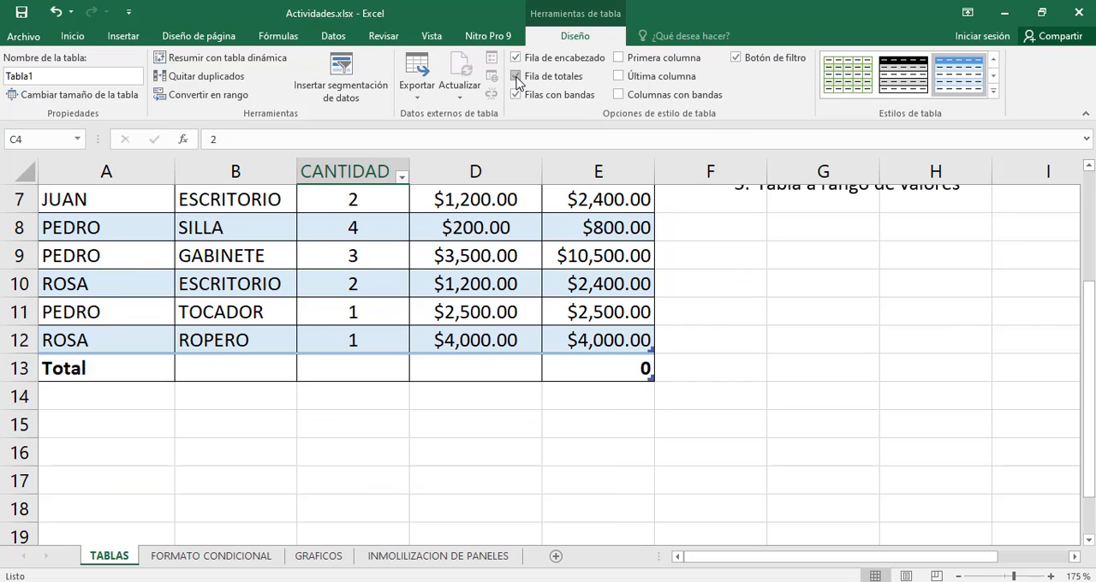
{"action": "scroll", "coordinate": [380, 411], "scroll_direction": "up", "scroll_amount": 2}
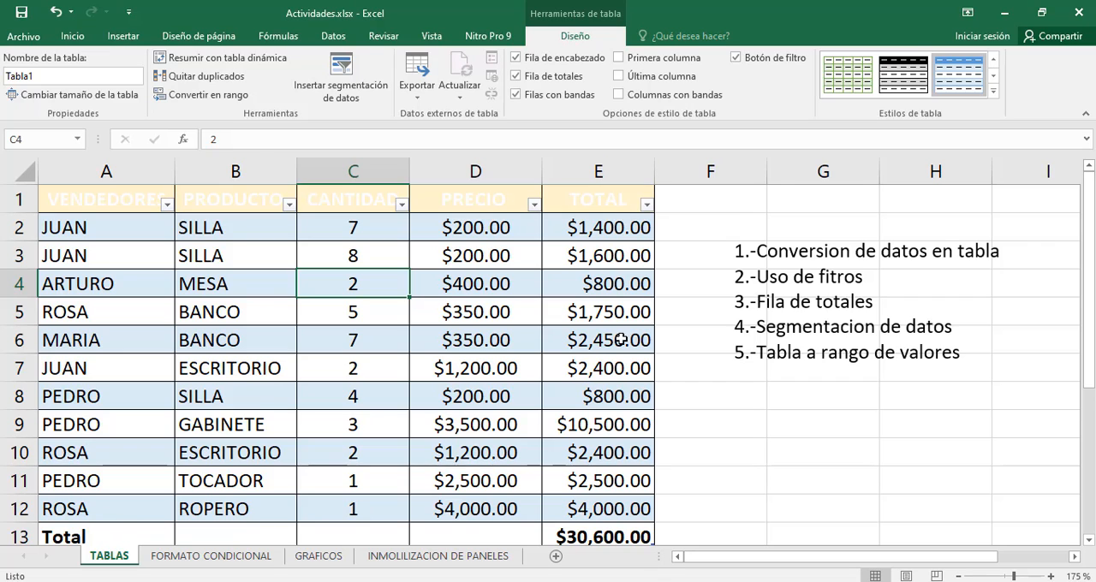
{"action": "scroll", "coordinate": [618, 339], "scroll_direction": "down", "scroll_amount": 2}
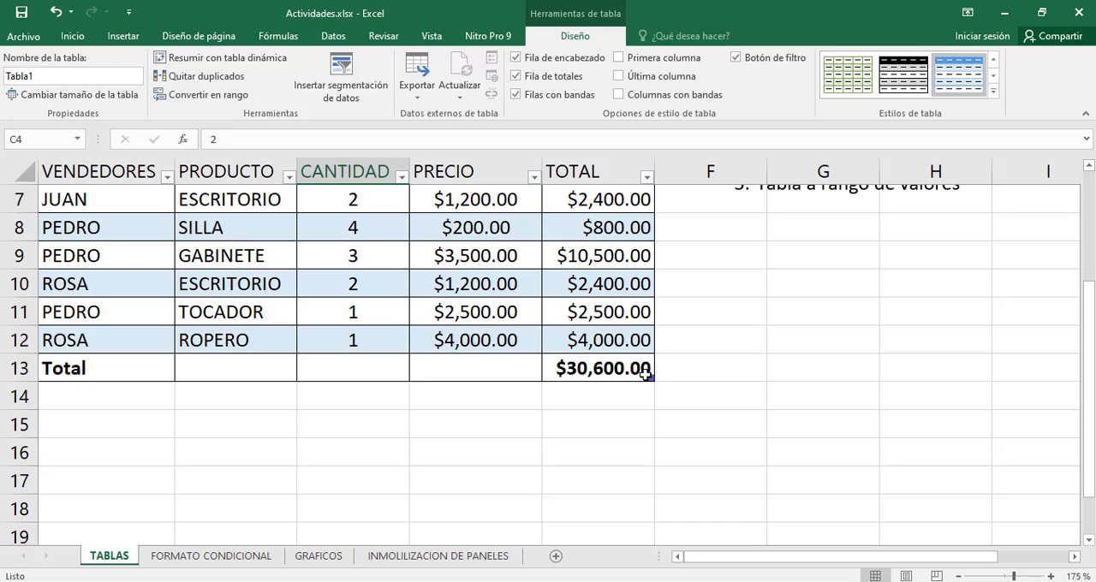
{"action": "scroll", "coordinate": [581, 373], "scroll_direction": "up", "scroll_amount": 2}
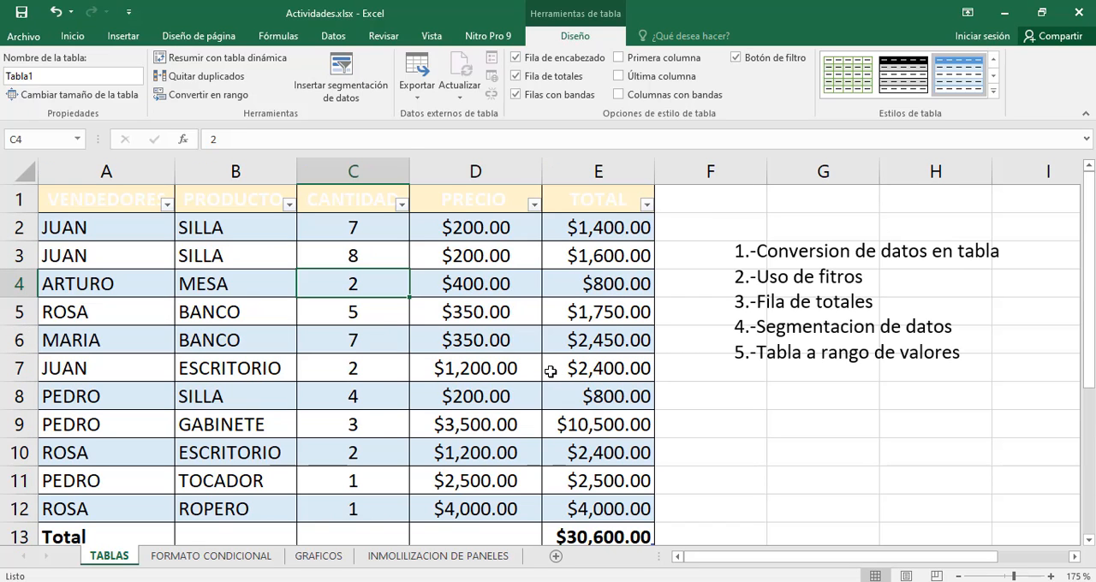
{"action": "scroll", "coordinate": [548, 360], "scroll_direction": "down", "scroll_amount": 1}
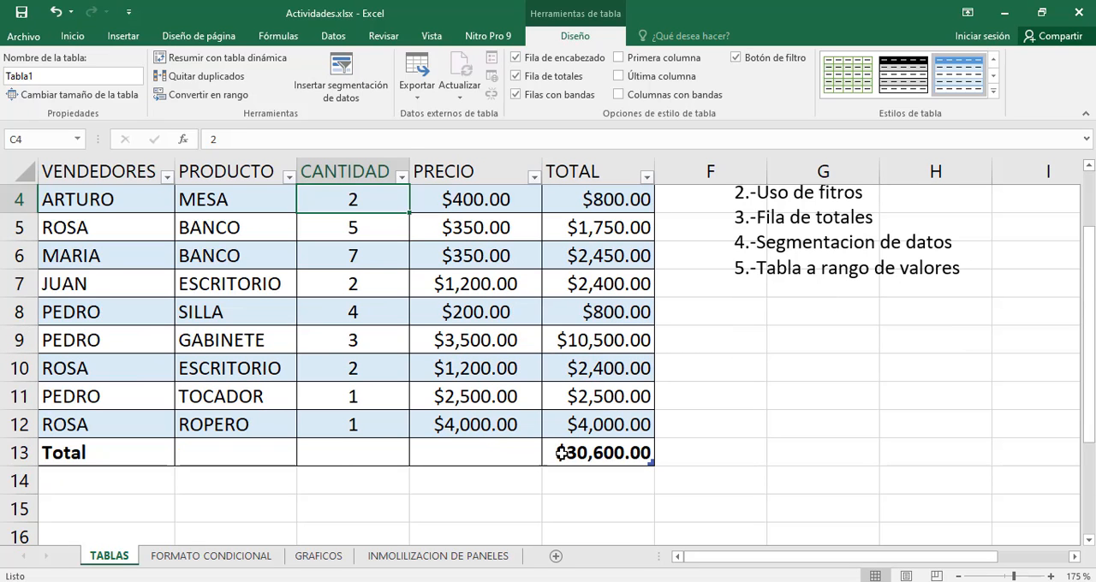
{"action": "scroll", "coordinate": [514, 360], "scroll_direction": "up", "scroll_amount": 1}
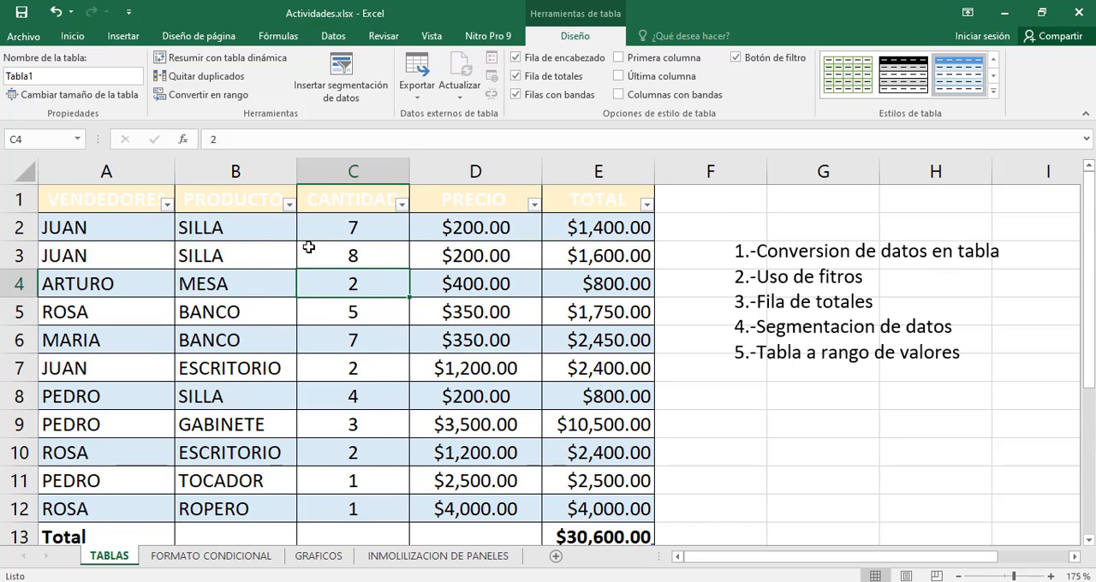
Filter the VENDEDORES column to show only the salesperson named in row 2
{"action": "left_click", "coordinate": [168, 205]}
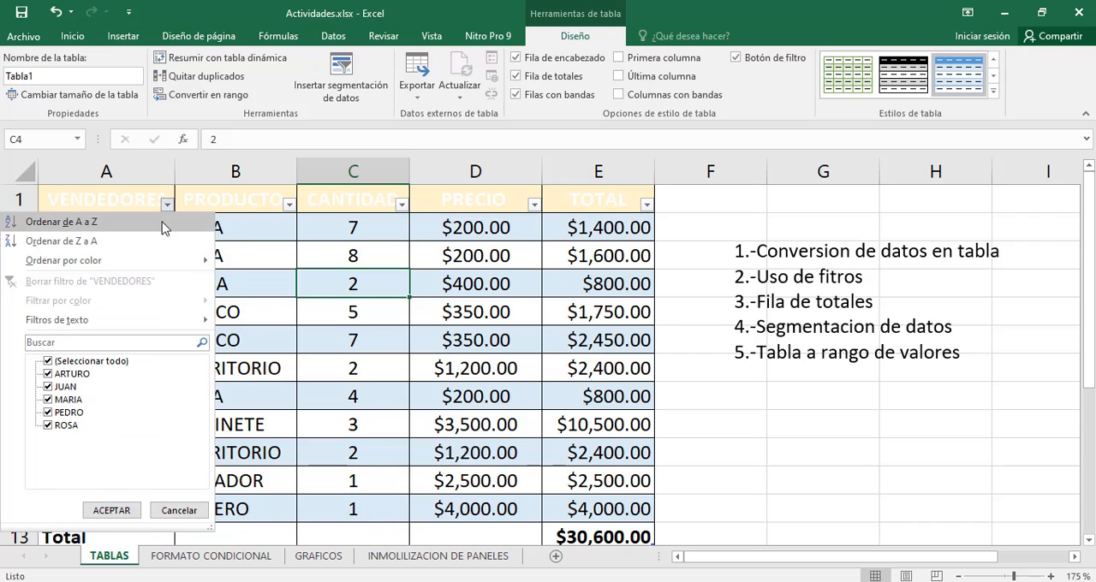
{"action": "left_click", "coordinate": [48, 361]}
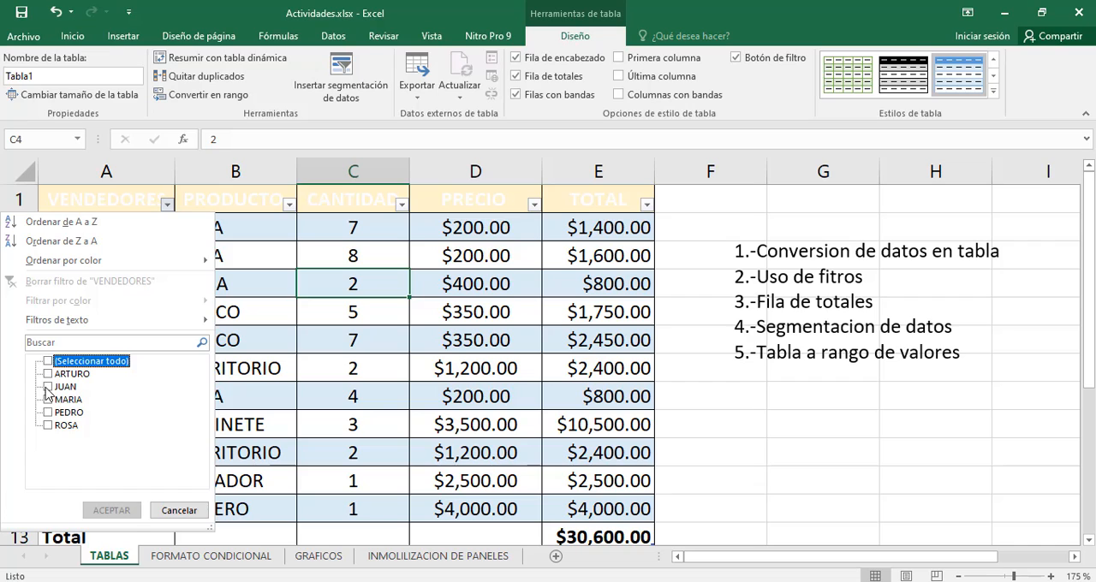
{"action": "left_click", "coordinate": [48, 387]}
{"action": "left_click", "coordinate": [118, 510]}
{"action": "left_click", "coordinate": [125, 505]}
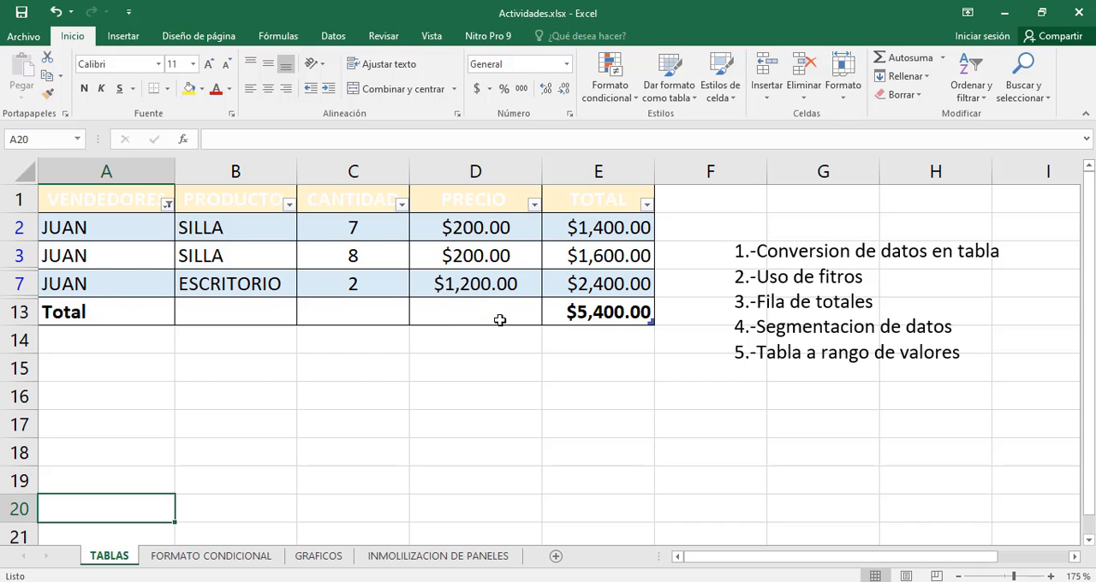
Check the summary functions offered for the TOTAL column in the totals row, and inspect the row's PRECIO, CANTIDAD and PRODUCTO cells
{"action": "left_click", "coordinate": [636, 319]}
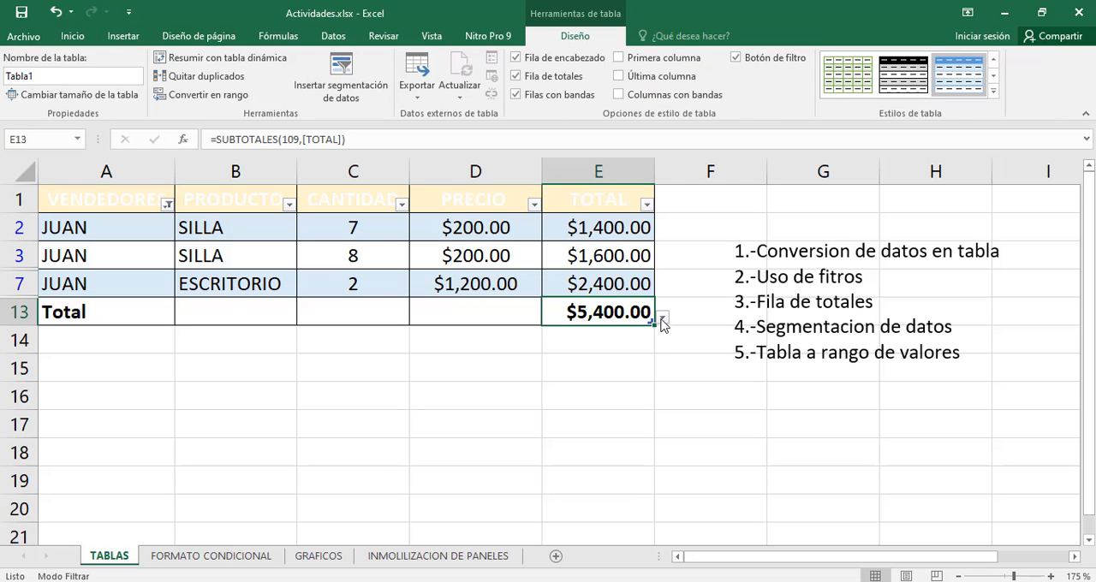
{"action": "left_click", "coordinate": [662, 320]}
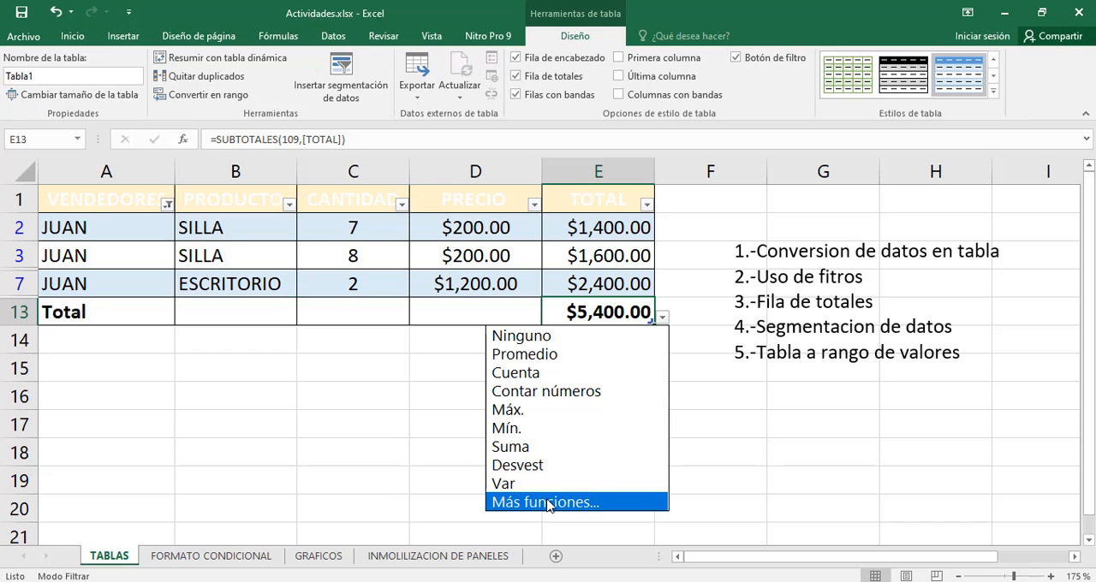
{"action": "left_click", "coordinate": [452, 369]}
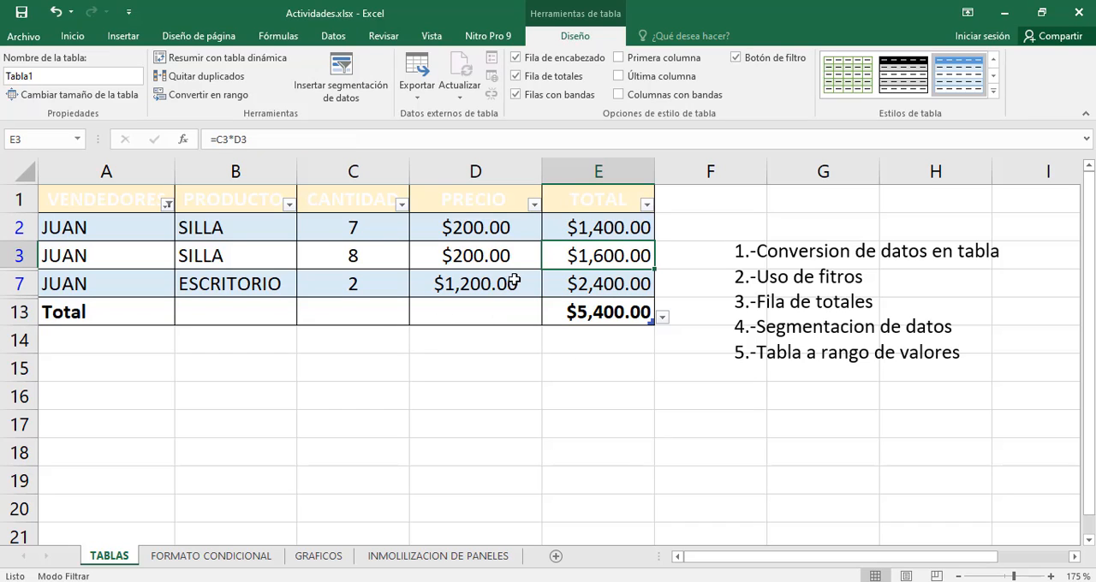
{"action": "left_click", "coordinate": [490, 319]}
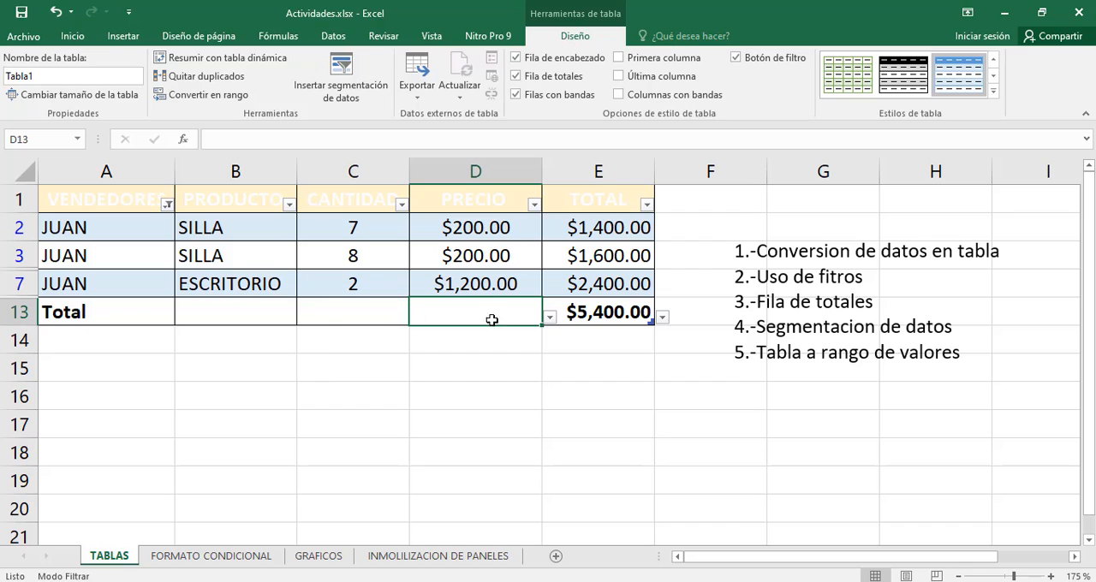
{"action": "left_click", "coordinate": [368, 315]}
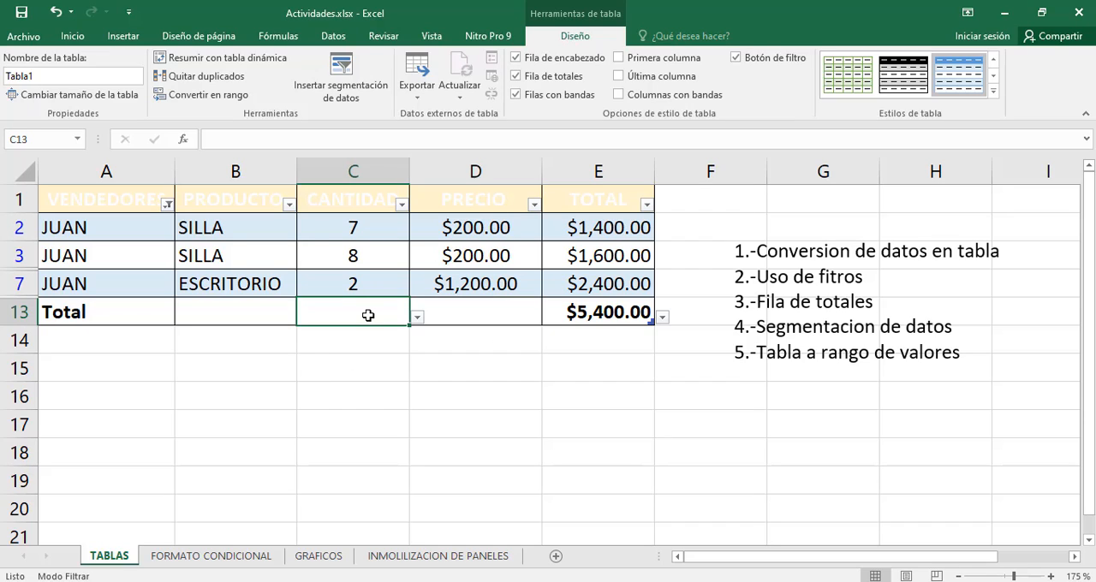
{"action": "left_click", "coordinate": [264, 314]}
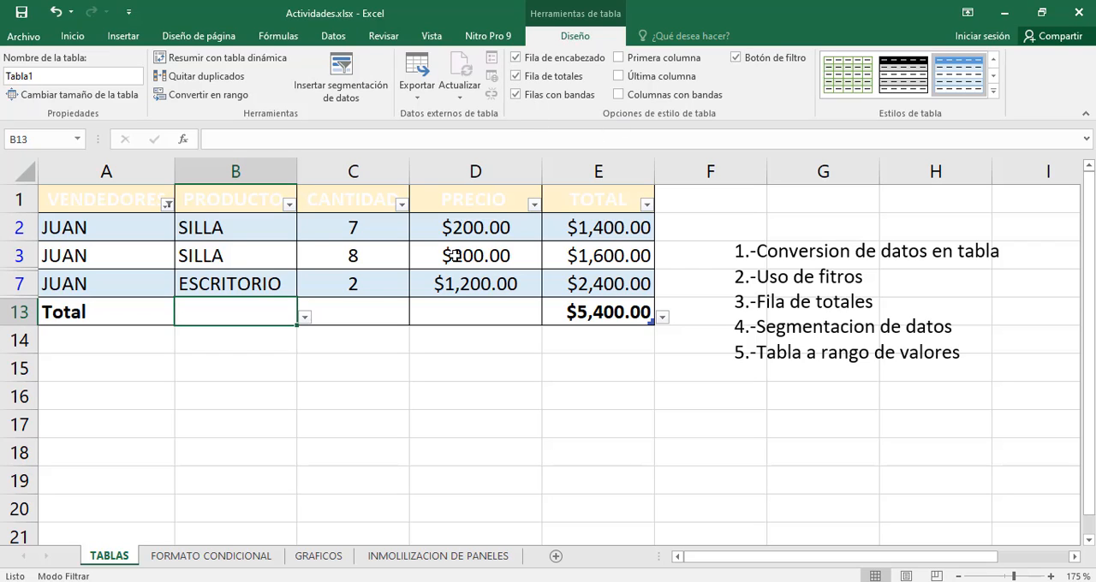
Remove the totals row from the sales table
{"action": "left_click", "coordinate": [516, 76]}
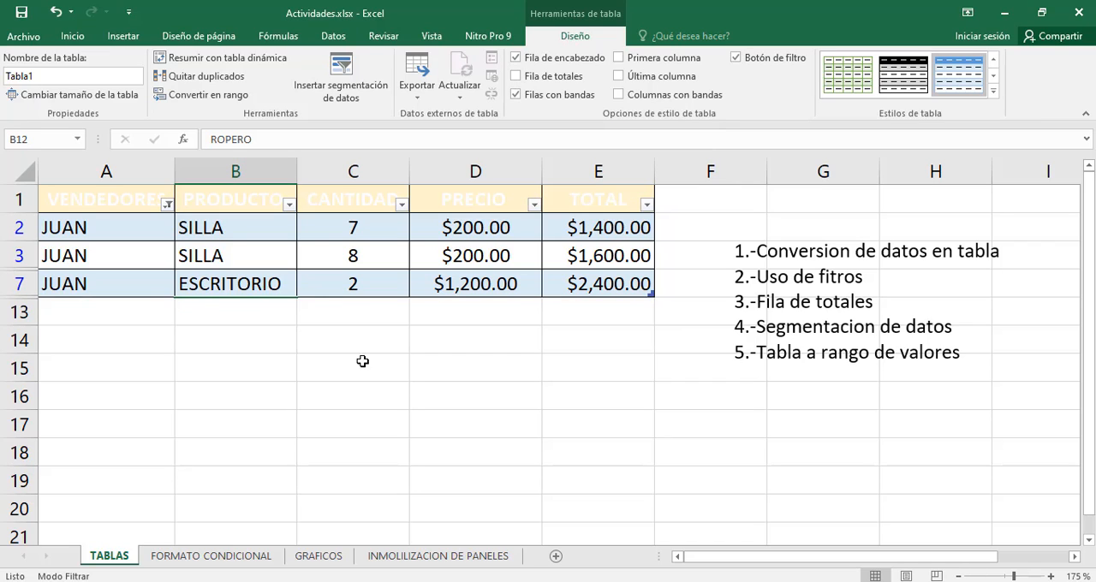
{"action": "left_click", "coordinate": [676, 346]}
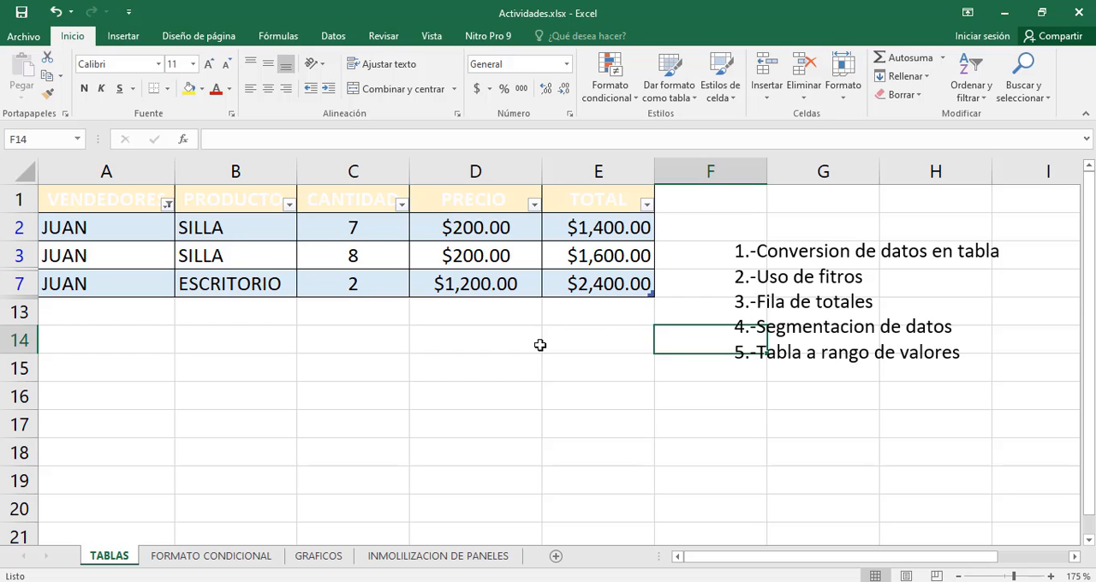
{"action": "left_click", "coordinate": [420, 352]}
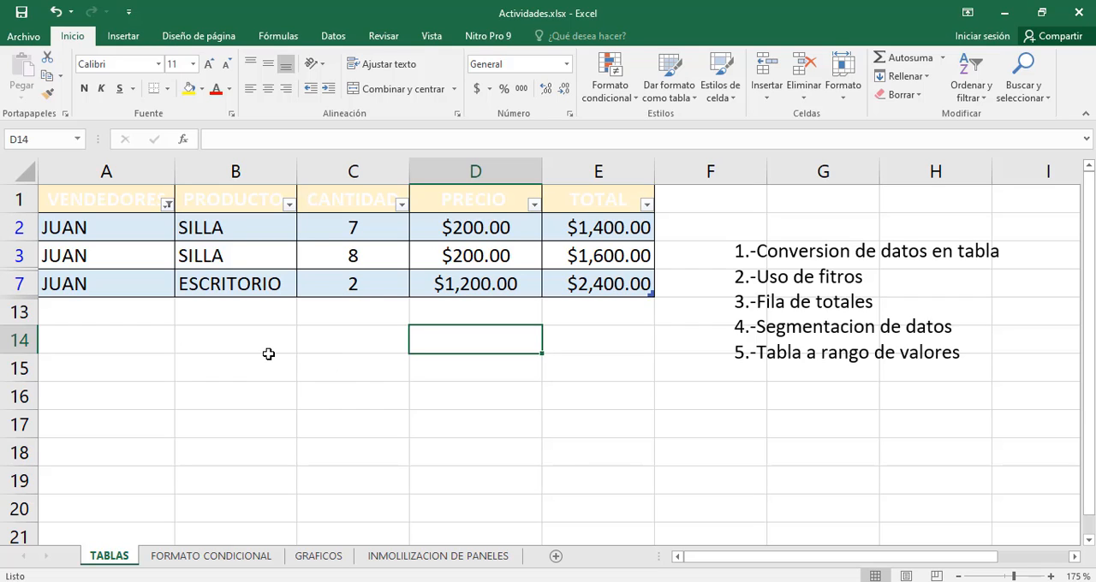
Insert a slicer for the VENDEDORES field and move it beside the table, clear of the data columns
{"action": "left_click", "coordinate": [421, 221]}
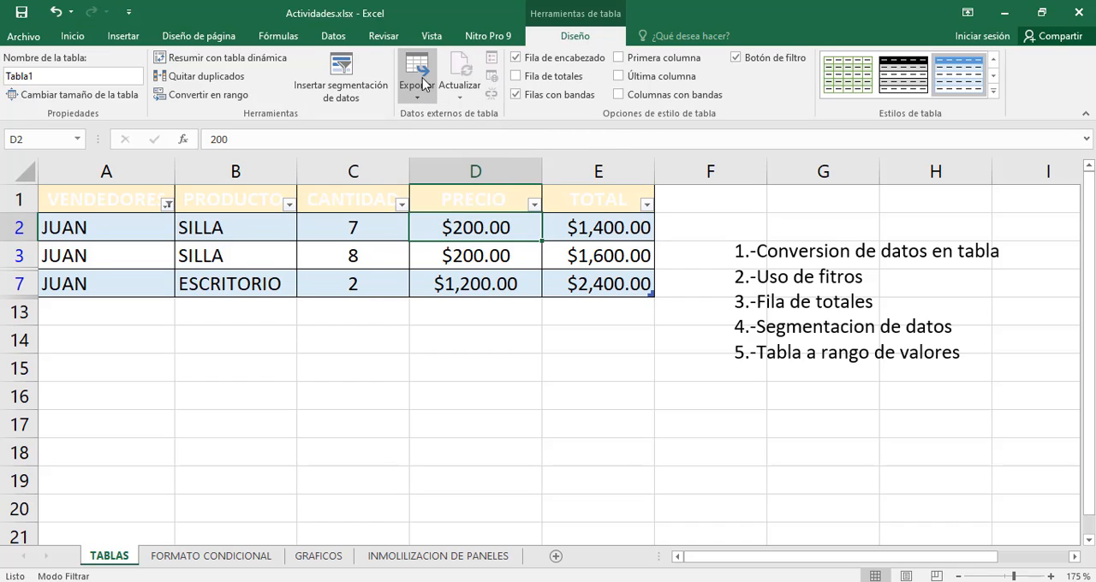
{"action": "left_click", "coordinate": [360, 88]}
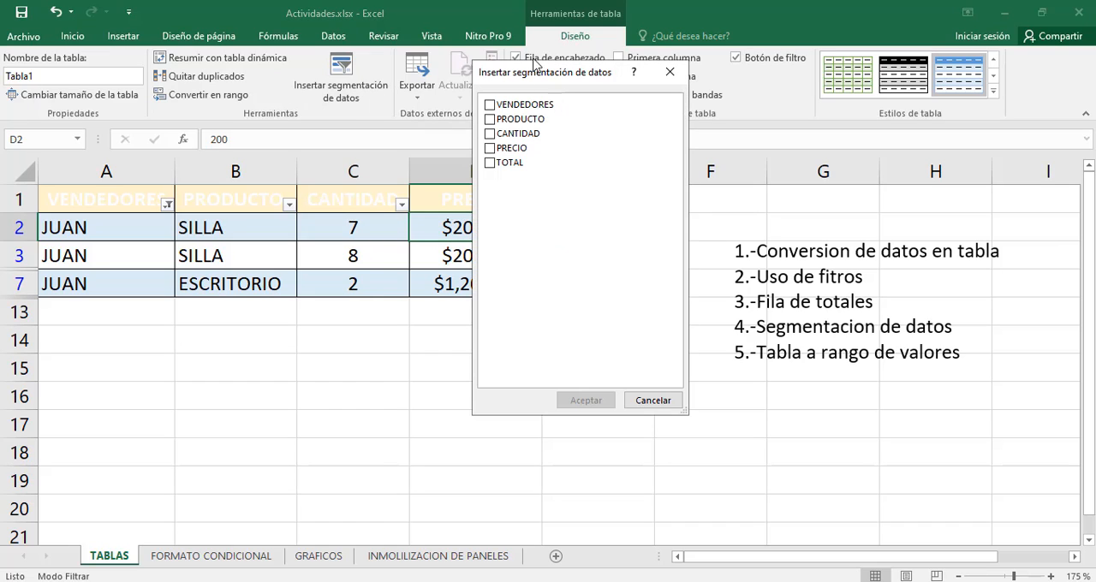
{"action": "left_click", "coordinate": [490, 107]}
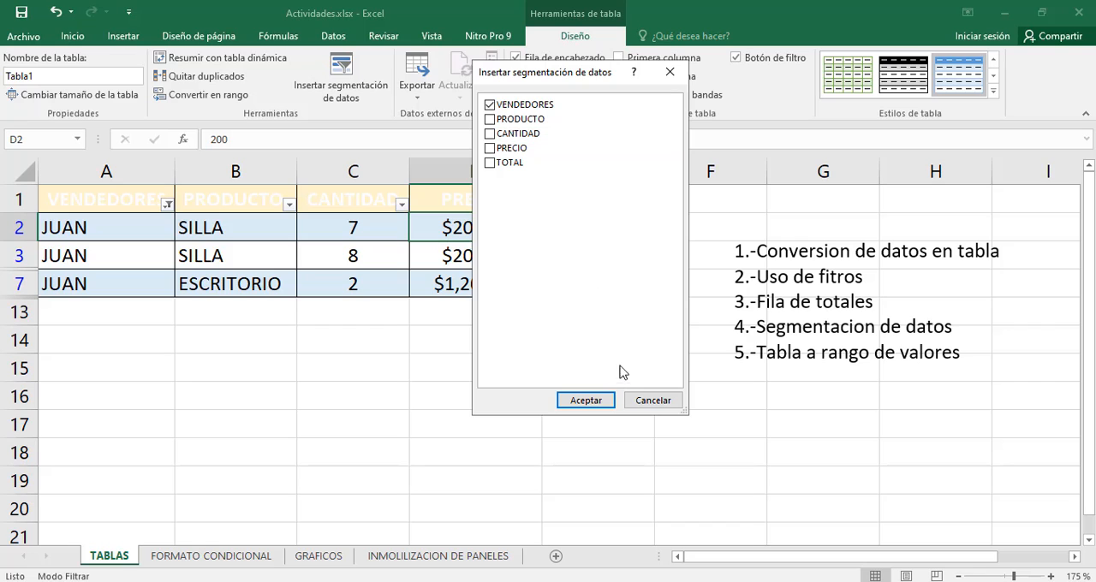
{"action": "left_click", "coordinate": [599, 400]}
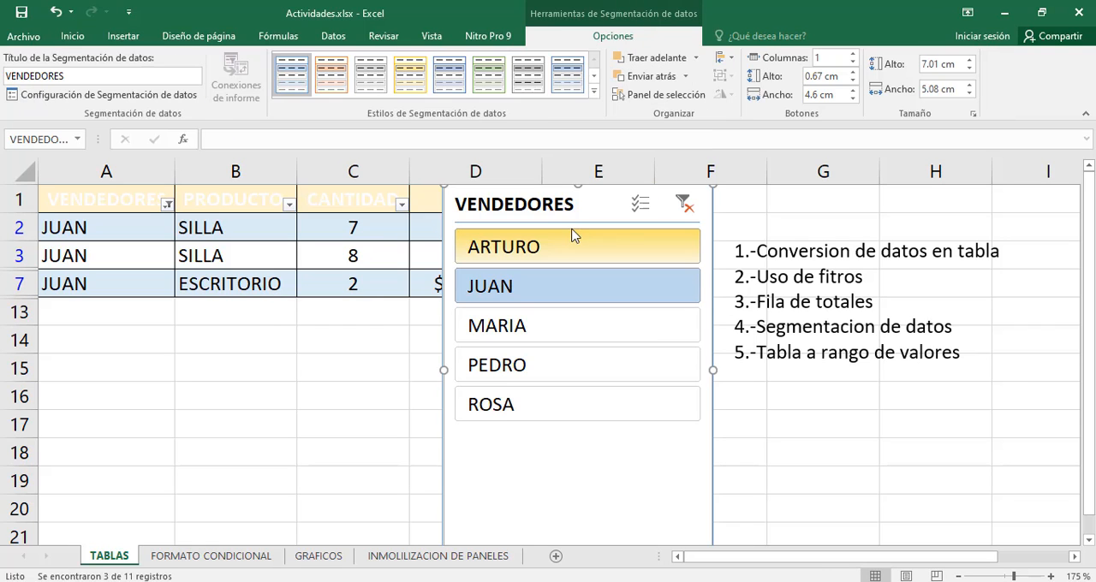
{"action": "left_click_drag", "start_coordinate": [540, 214], "coordinate": [865, 206]}
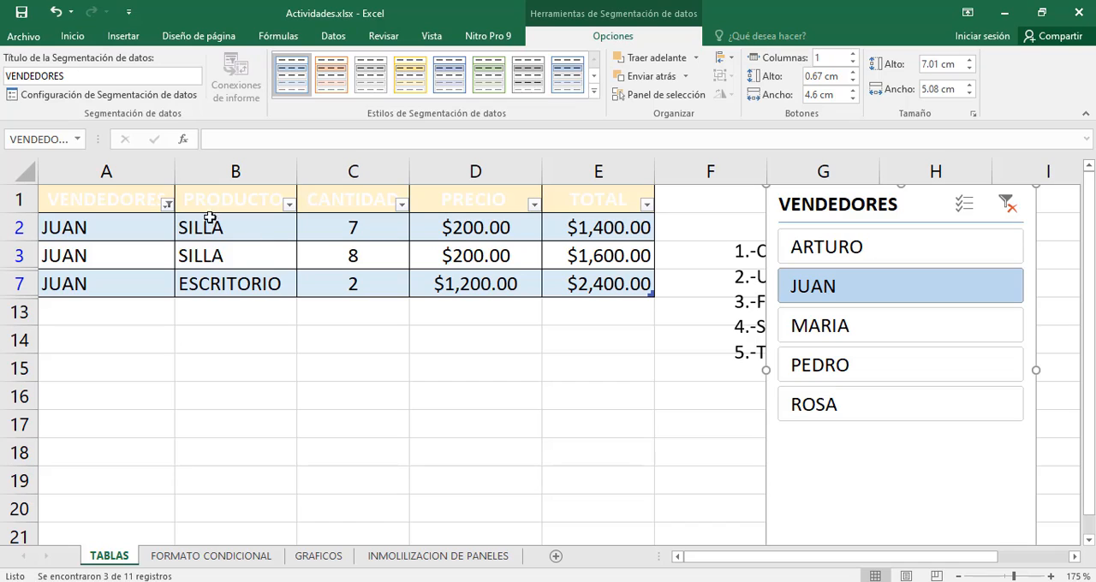
Clear the VENDEDORES column filter, and use the slicer to show only the salesperson named in row 2
{"action": "left_click", "coordinate": [167, 206]}
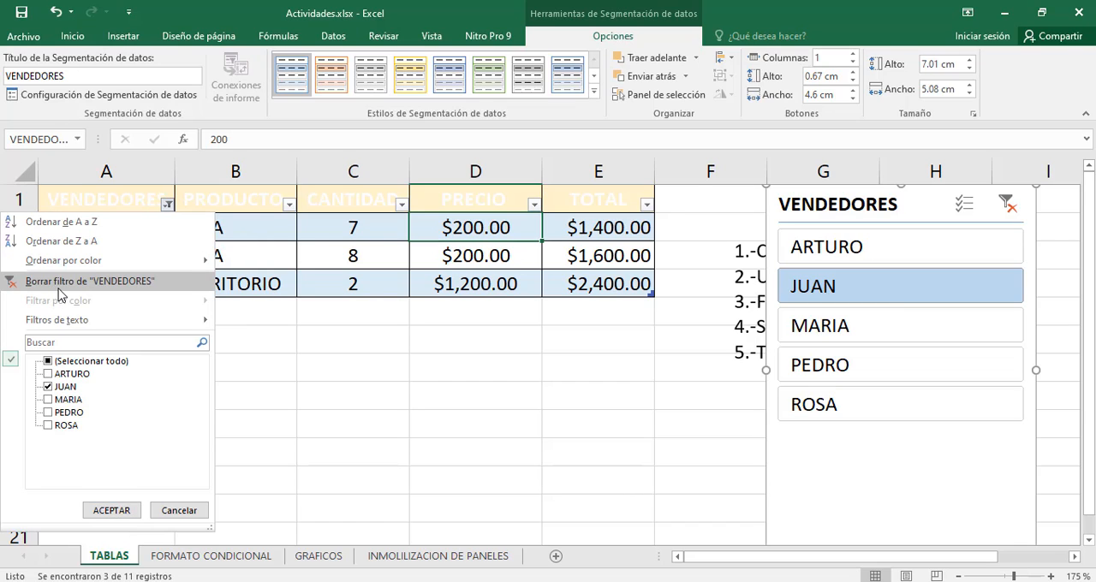
{"action": "left_click", "coordinate": [84, 282]}
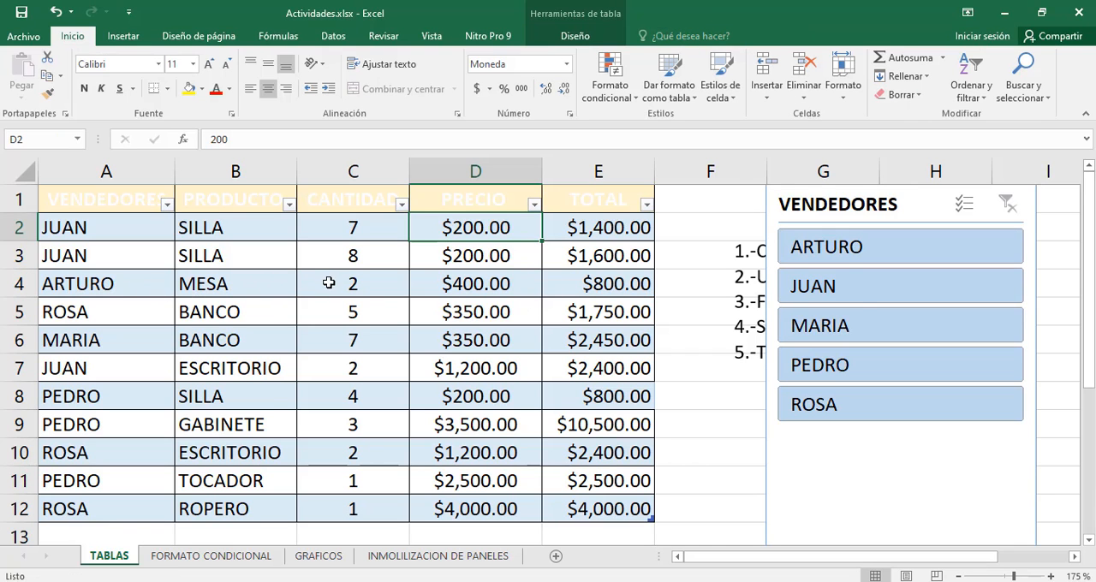
{"action": "scroll", "coordinate": [334, 291], "scroll_direction": "down", "scroll_amount": 2}
{"action": "scroll", "coordinate": [300, 328], "scroll_direction": "up", "scroll_amount": 2}
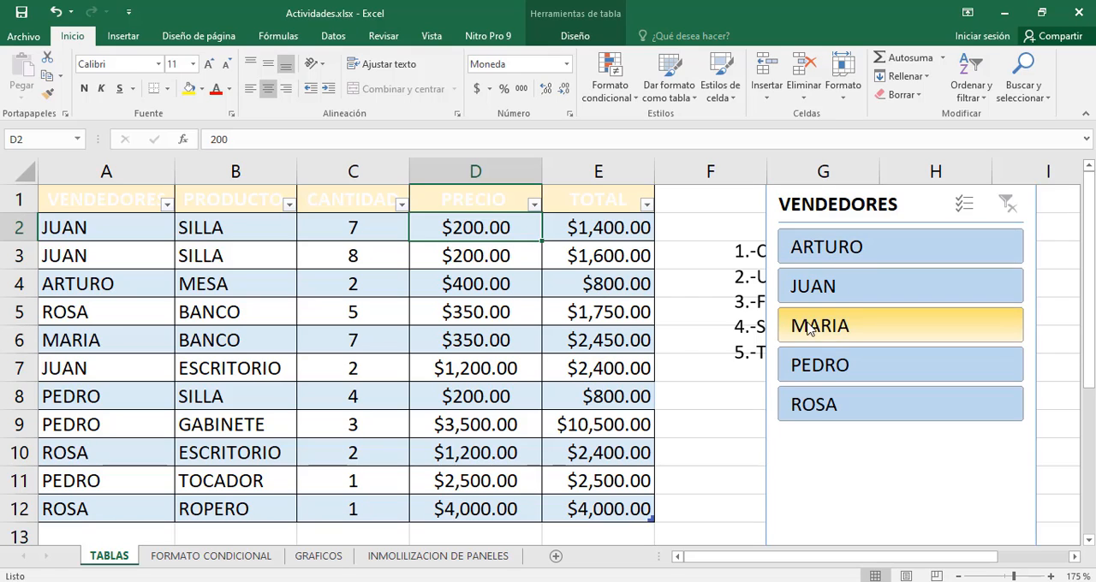
{"action": "left_click", "coordinate": [858, 294]}
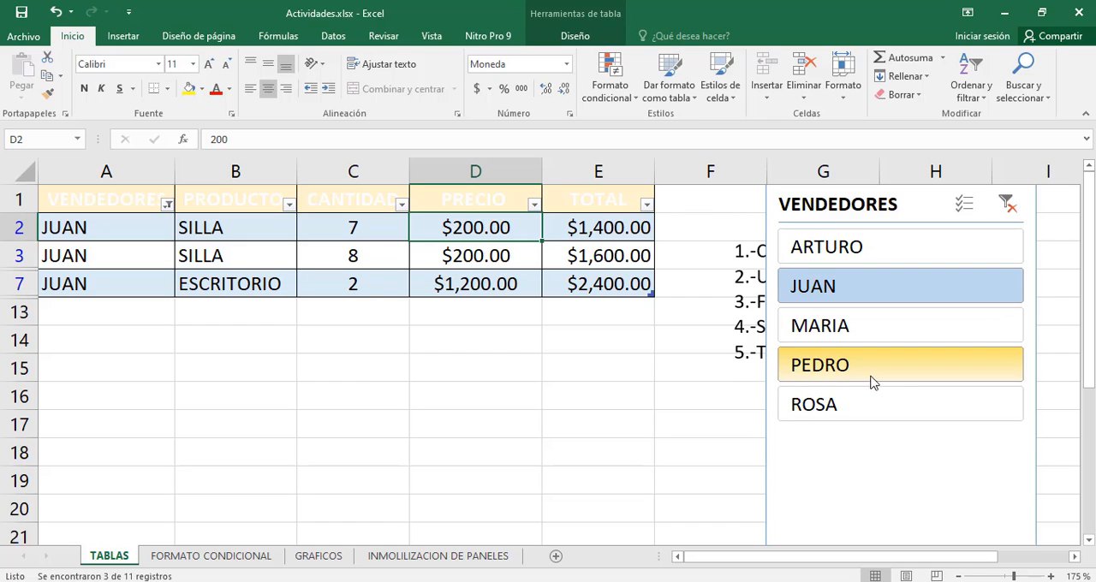
Filter the sales table by several salespeople one at a time with the VENDEDORES slicer, ending on the fourth one listed
{"action": "left_click", "coordinate": [902, 377]}
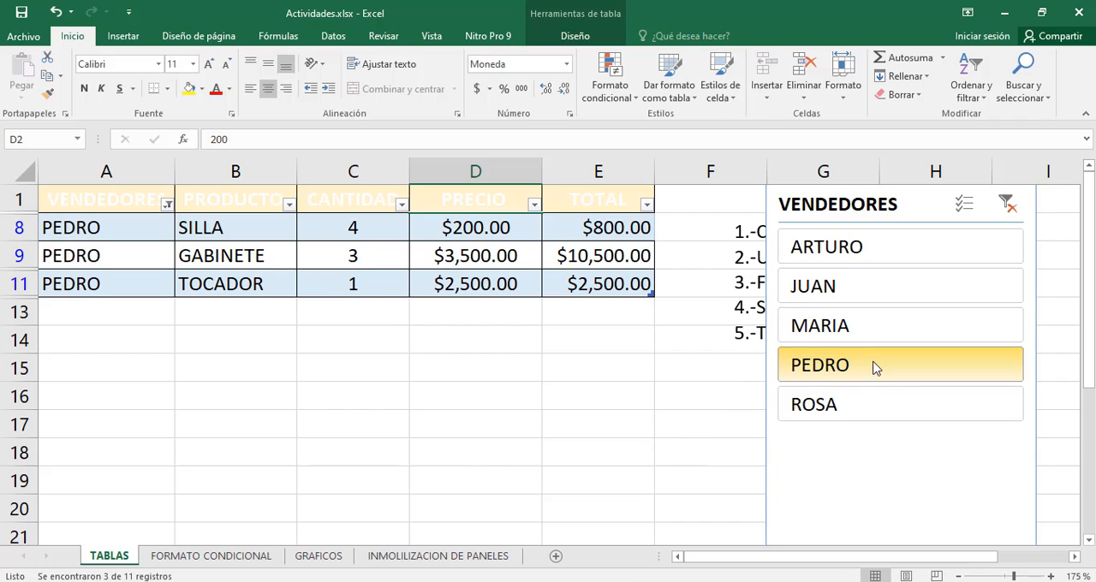
{"action": "left_click", "coordinate": [849, 413]}
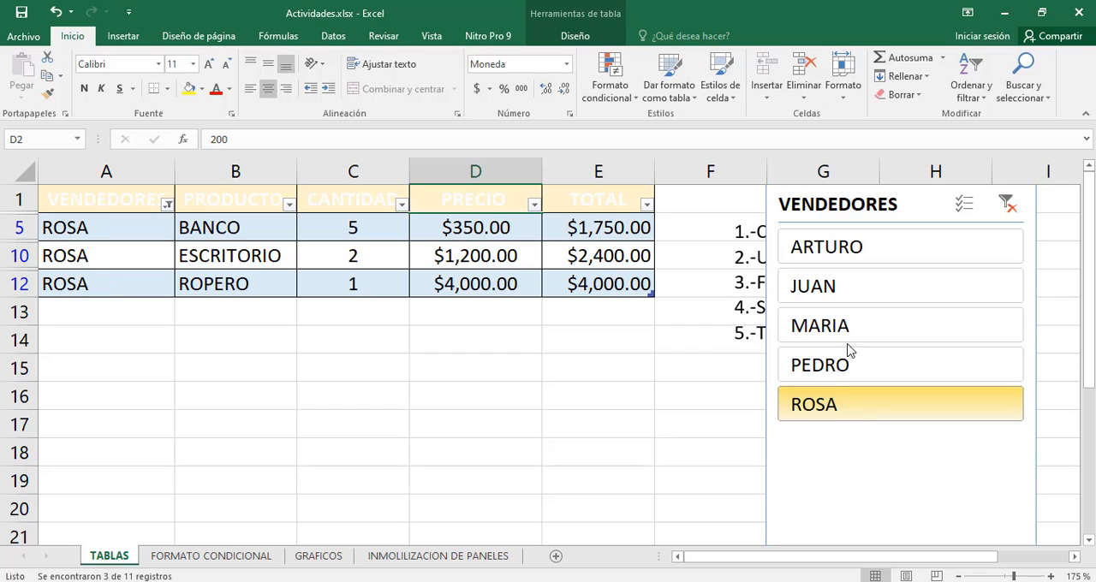
{"action": "left_click", "coordinate": [852, 295]}
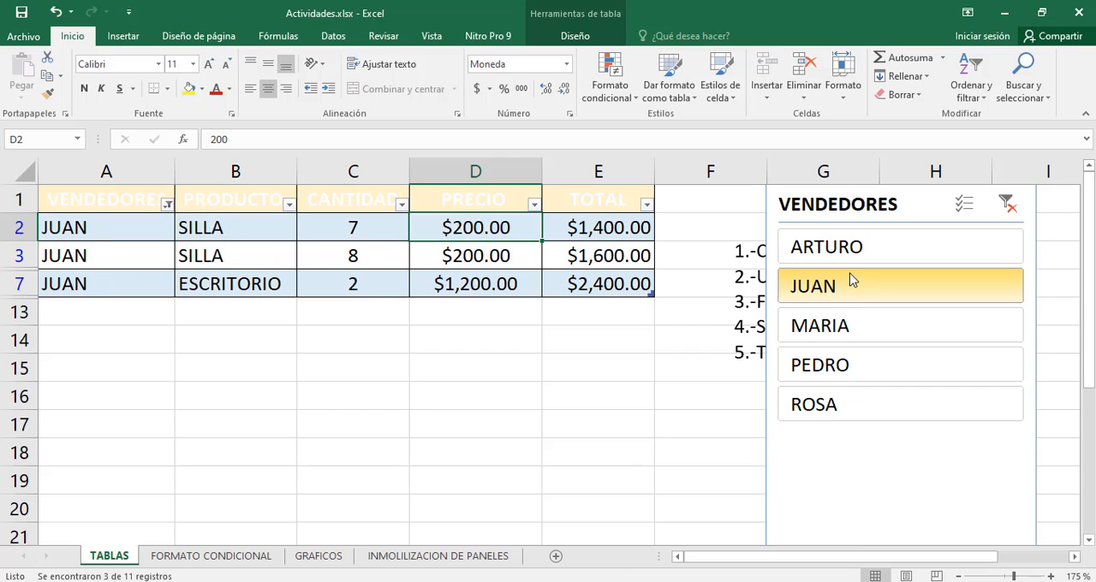
{"action": "left_click", "coordinate": [858, 263]}
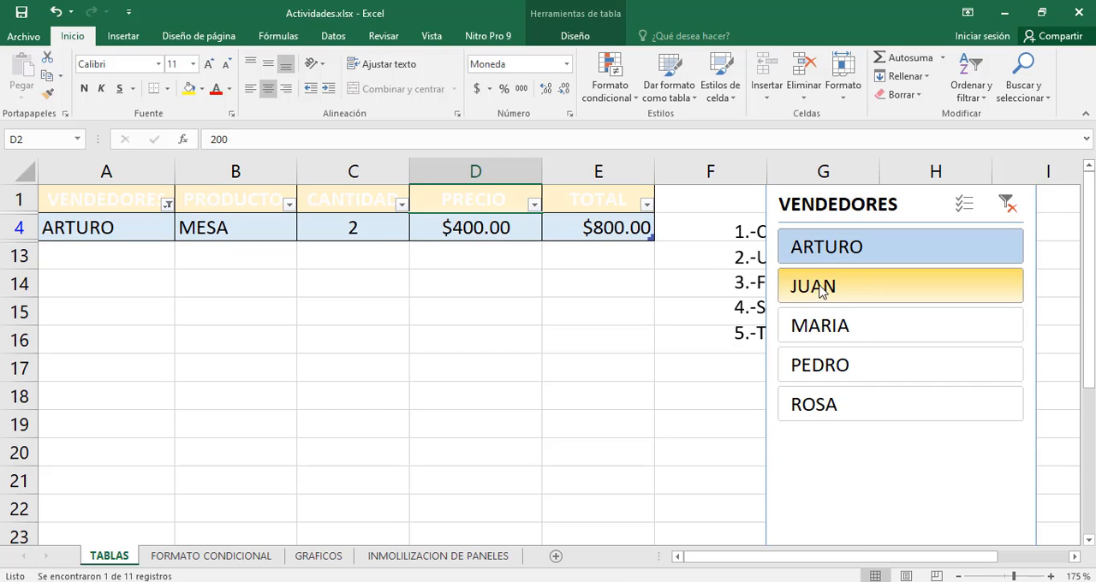
{"action": "left_click", "coordinate": [838, 376]}
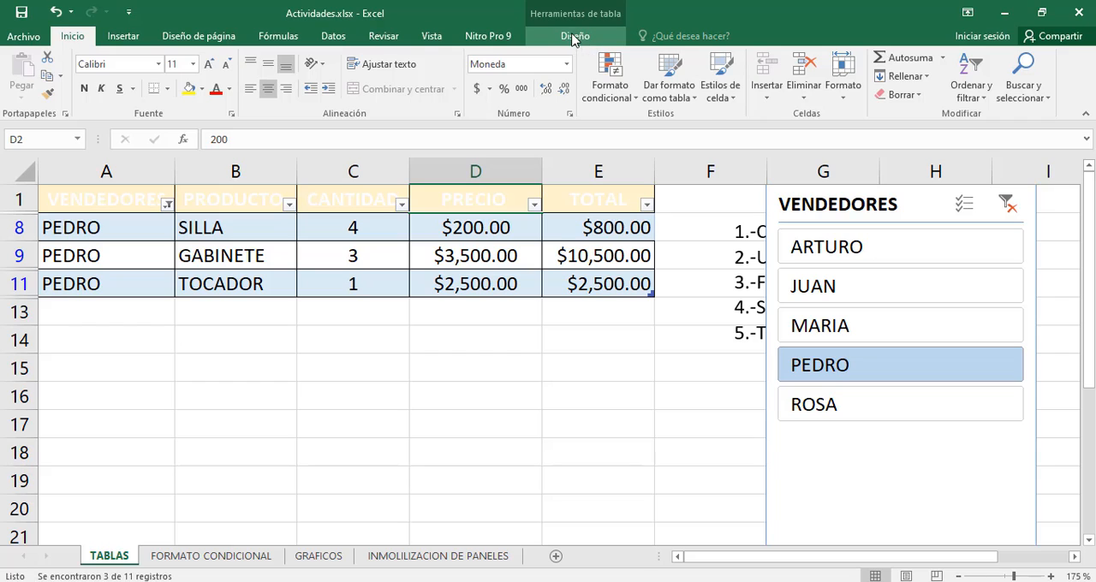
Add the totals row to the sales table and switch the slicer between salespeople, finishing on the fourth one listed
{"action": "left_click", "coordinate": [574, 36]}
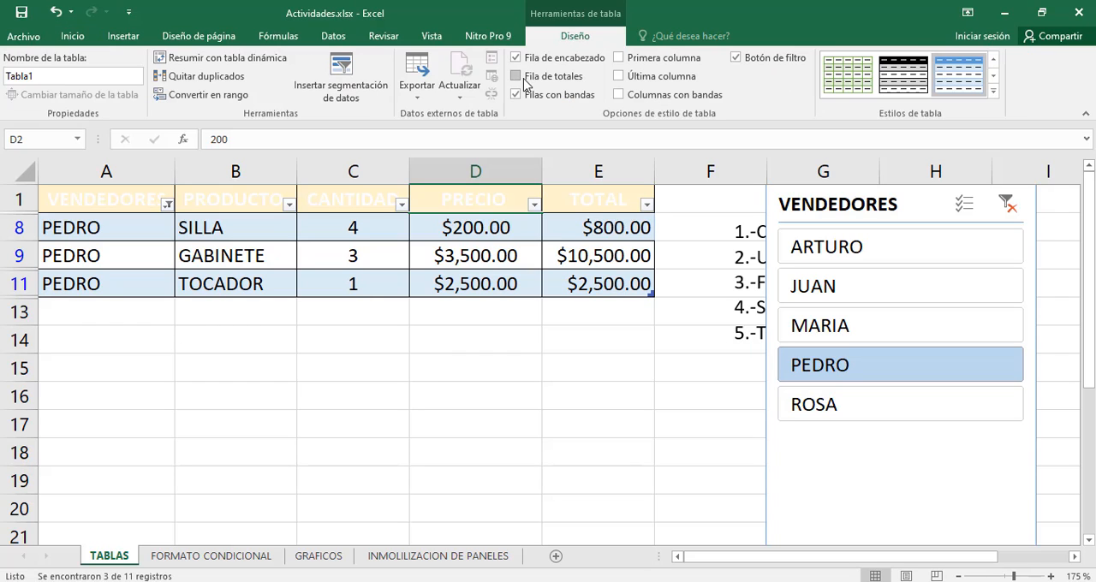
{"action": "left_click", "coordinate": [524, 79]}
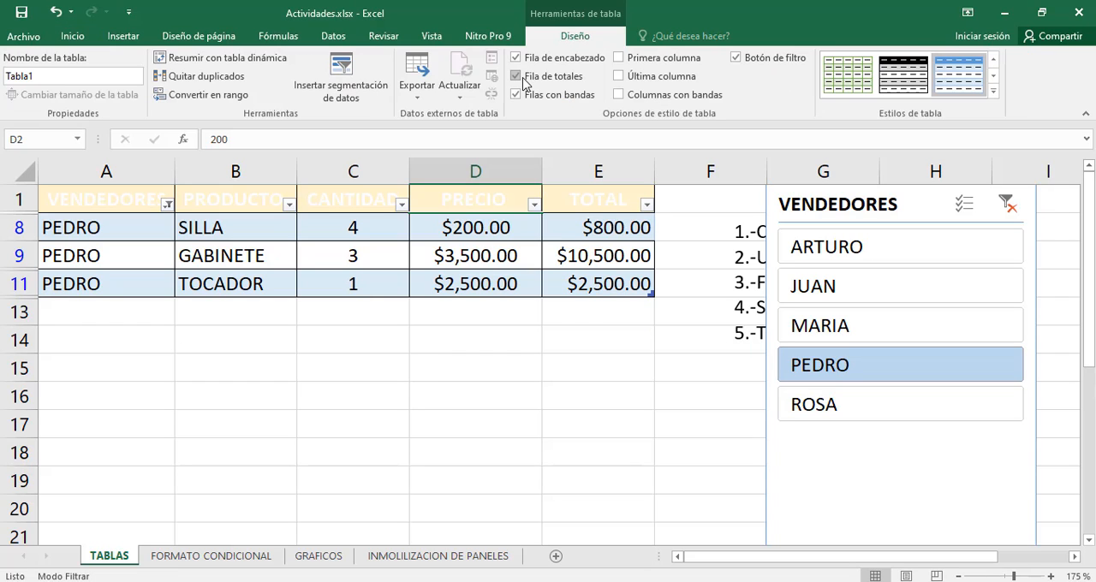
{"action": "left_click", "coordinate": [841, 258]}
{"action": "left_click", "coordinate": [843, 292]}
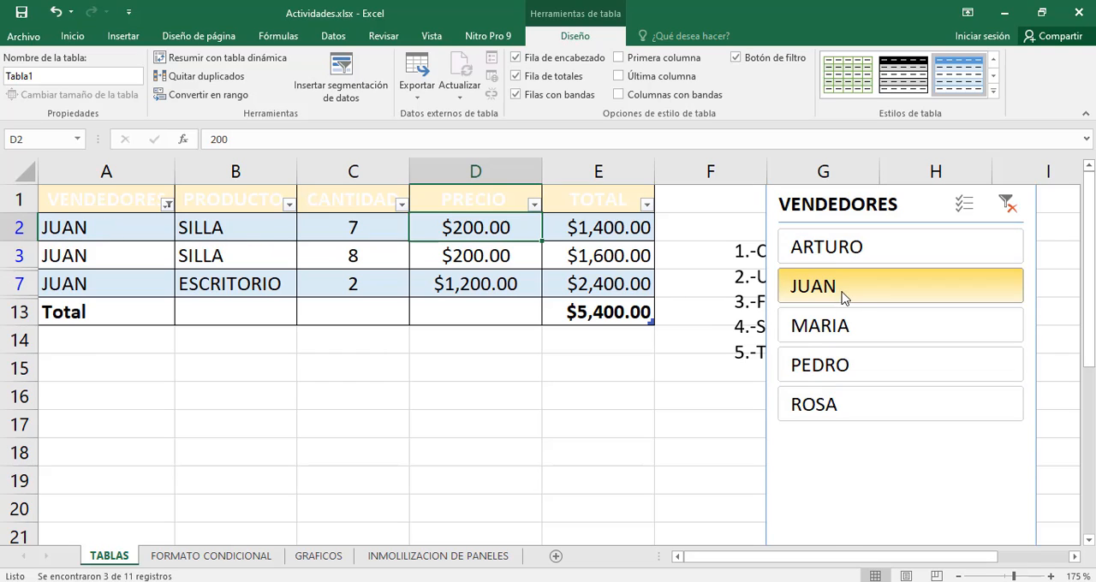
{"action": "left_click", "coordinate": [826, 375]}
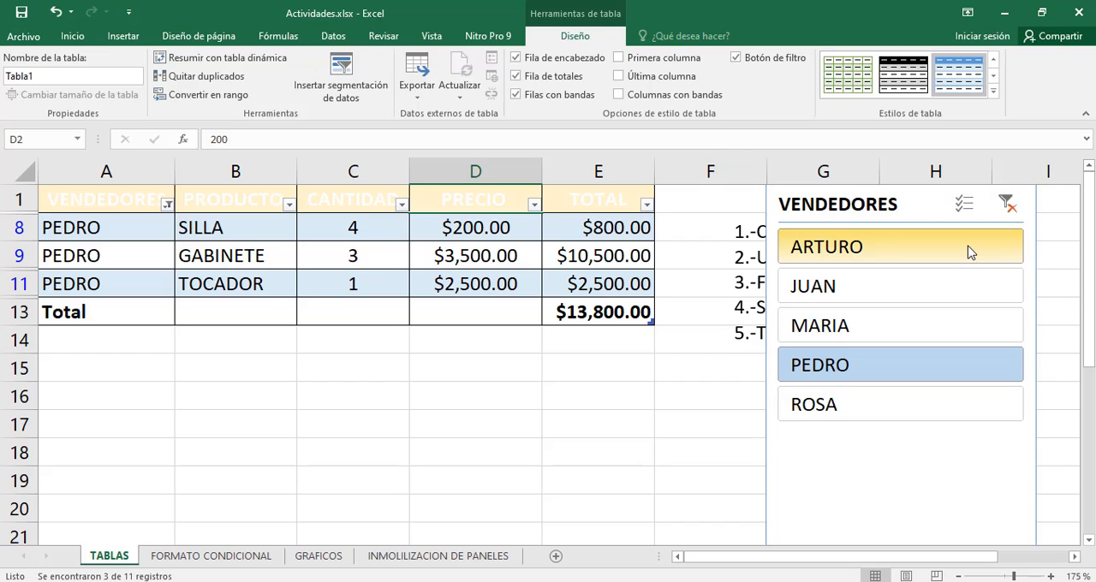
Remove the VENDEDORES slicer from the sheet
{"action": "left_click", "coordinate": [964, 206]}
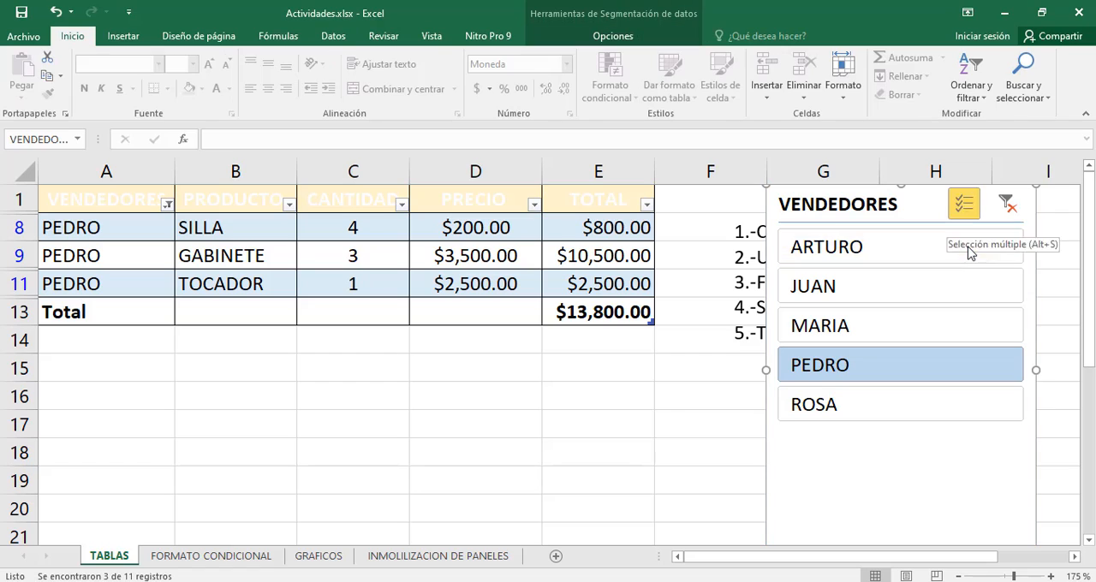
{"action": "right_click", "coordinate": [904, 212]}
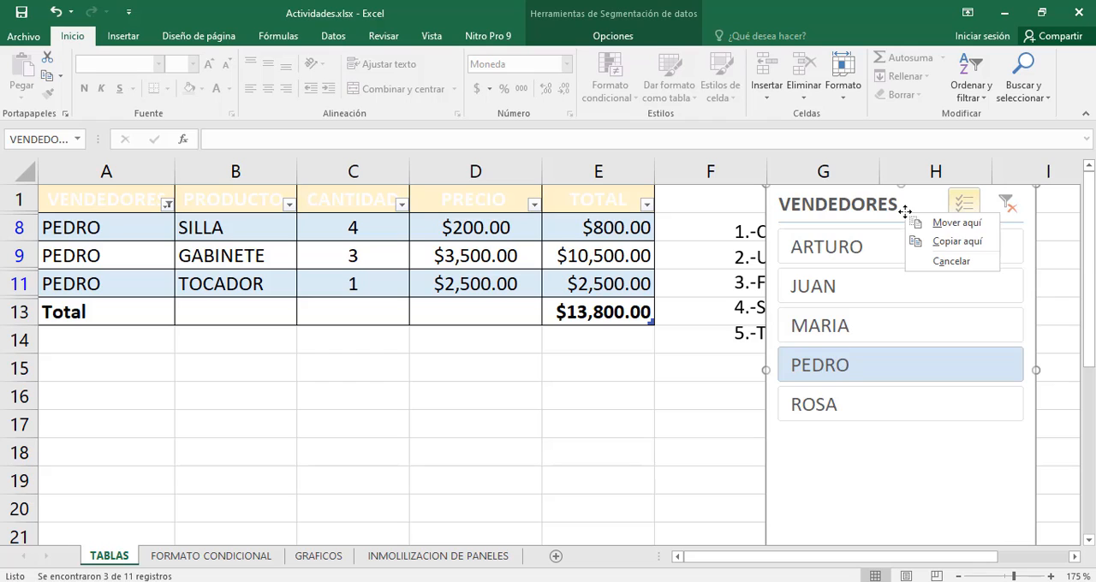
{"action": "right_click", "coordinate": [889, 214]}
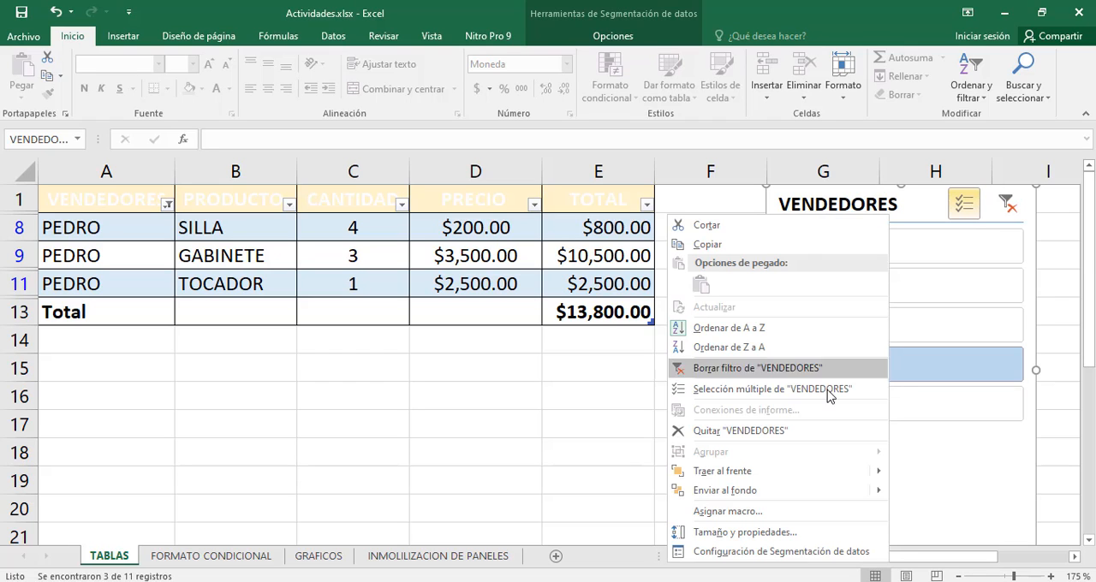
{"action": "left_click", "coordinate": [751, 431]}
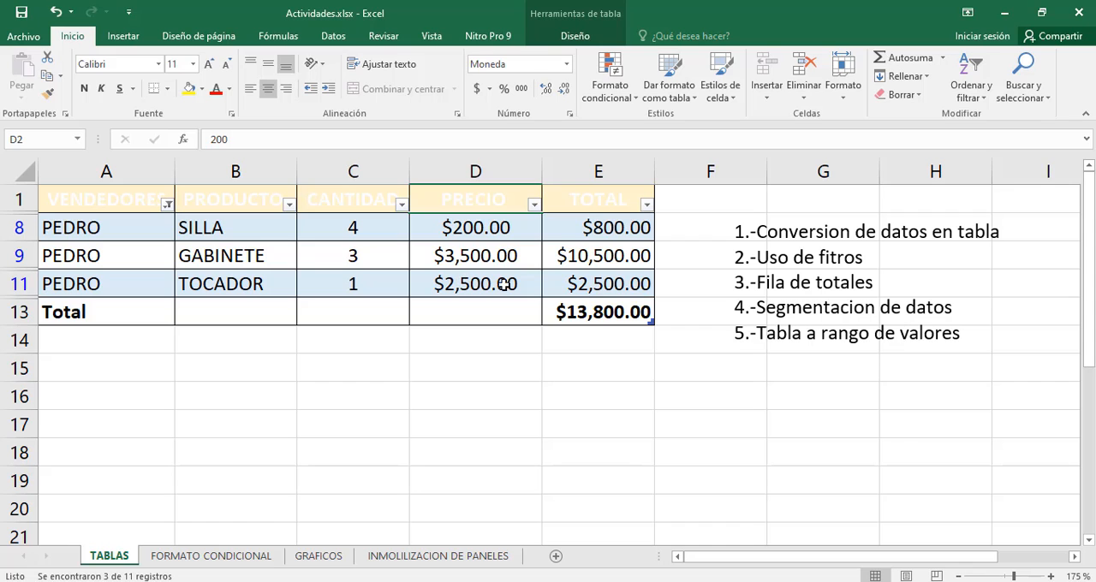
Clear the VENDEDORES column filter and look over the full sales table down to its totals row
{"action": "left_click", "coordinate": [167, 204]}
{"action": "left_click", "coordinate": [97, 290]}
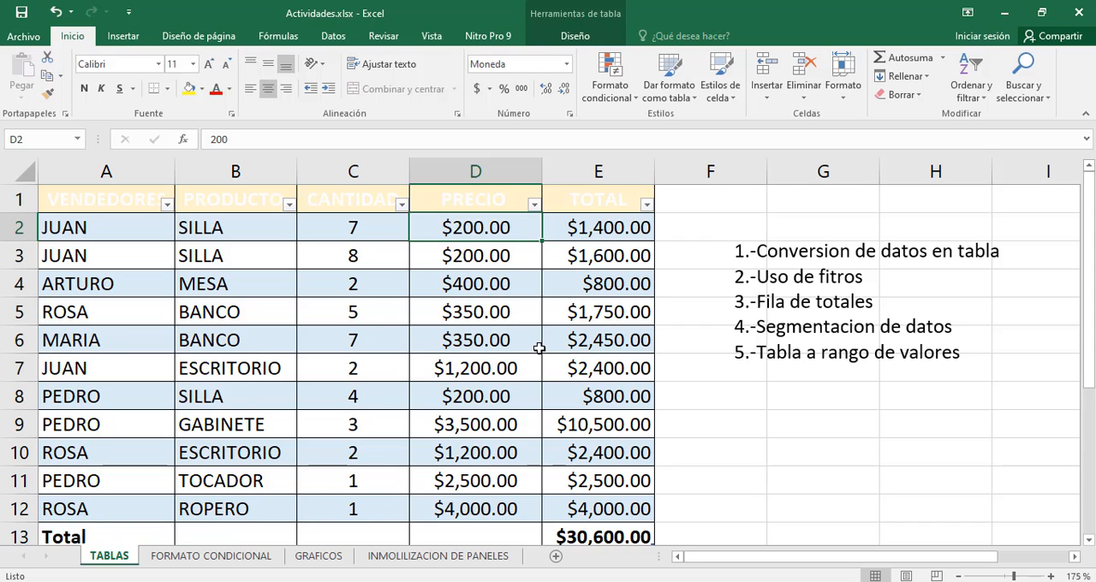
{"action": "scroll", "coordinate": [538, 346], "scroll_direction": "down", "scroll_amount": 3}
{"action": "scroll", "coordinate": [539, 346], "scroll_direction": "up", "scroll_amount": 3}
{"action": "scroll", "coordinate": [291, 315], "scroll_direction": "down", "scroll_amount": 2}
{"action": "scroll", "coordinate": [290, 313], "scroll_direction": "up", "scroll_amount": 2}
Give the sales table the plain first style of the Claro group and convert the table to a normal range
{"action": "left_click", "coordinate": [566, 39]}
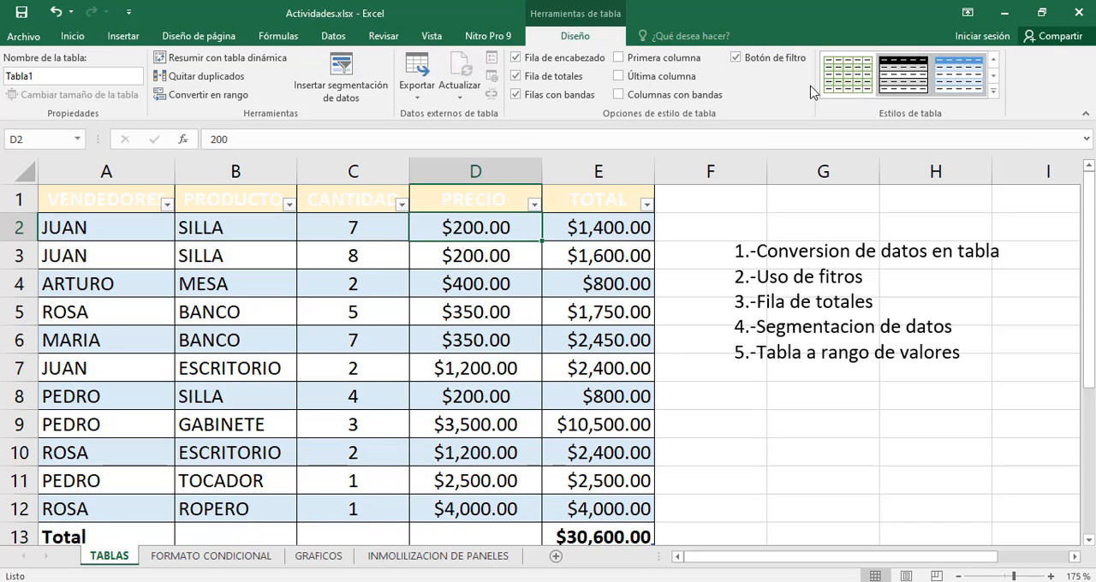
{"action": "left_click", "coordinate": [993, 91]}
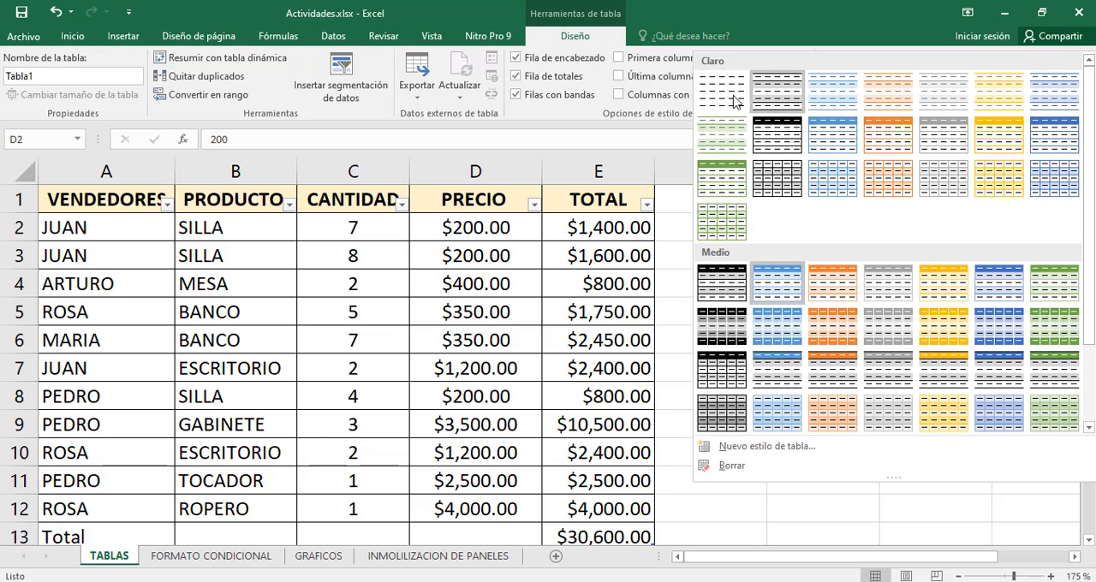
{"action": "key", "text": "Escape"}
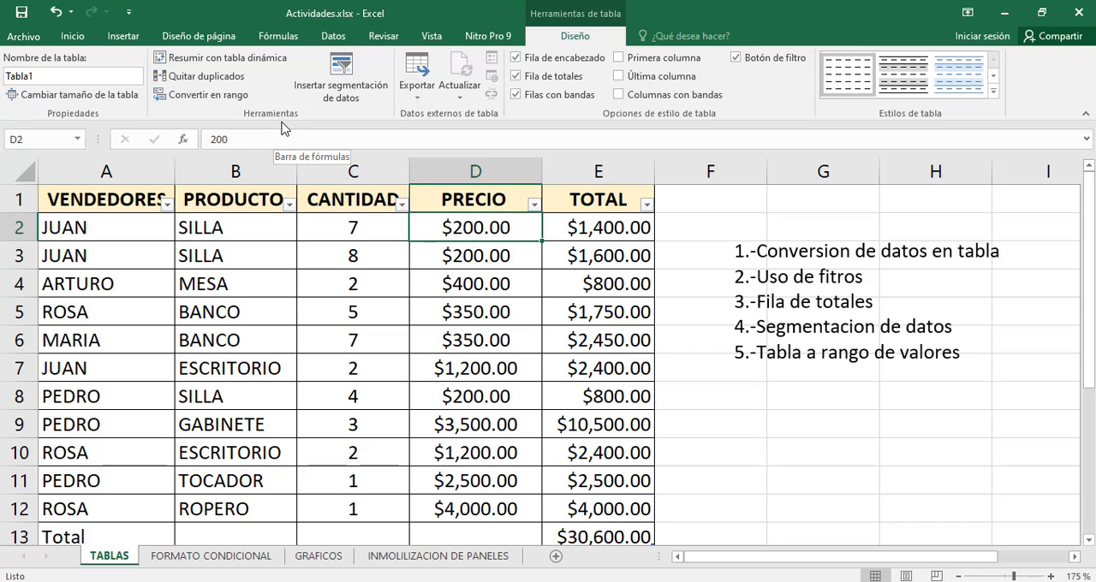
{"action": "left_click", "coordinate": [228, 101]}
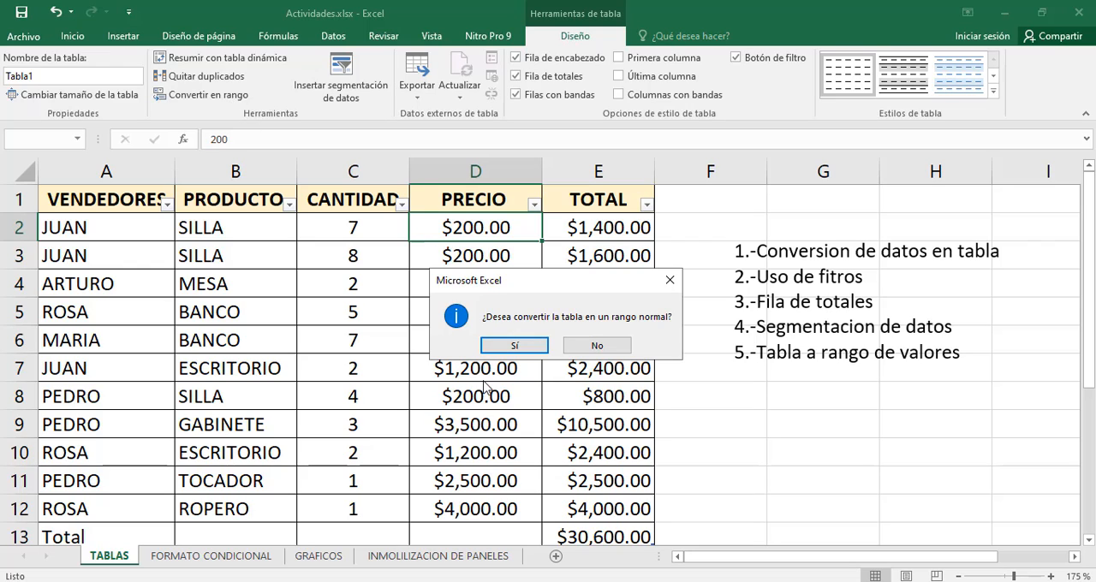
{"action": "left_click", "coordinate": [512, 348]}
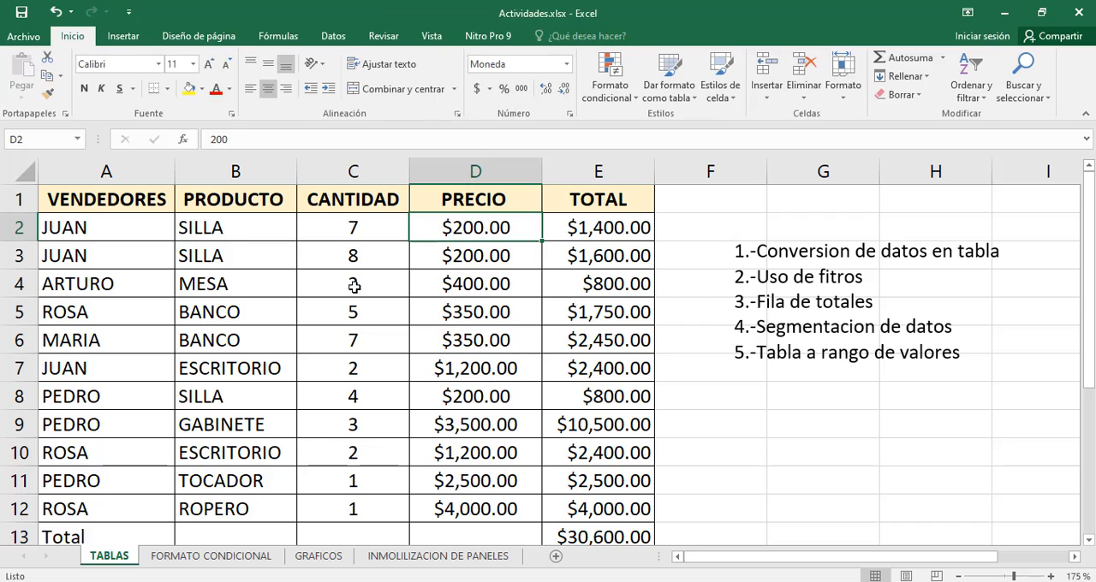
Examine the converted range, including the salesperson cells in column A and the Total row in A13:E13
{"action": "scroll", "coordinate": [369, 331], "scroll_direction": "down", "scroll_amount": 4}
{"action": "scroll", "coordinate": [371, 330], "scroll_direction": "up", "scroll_amount": 4}
{"action": "scroll", "coordinate": [372, 339], "scroll_direction": "down", "scroll_amount": 2}
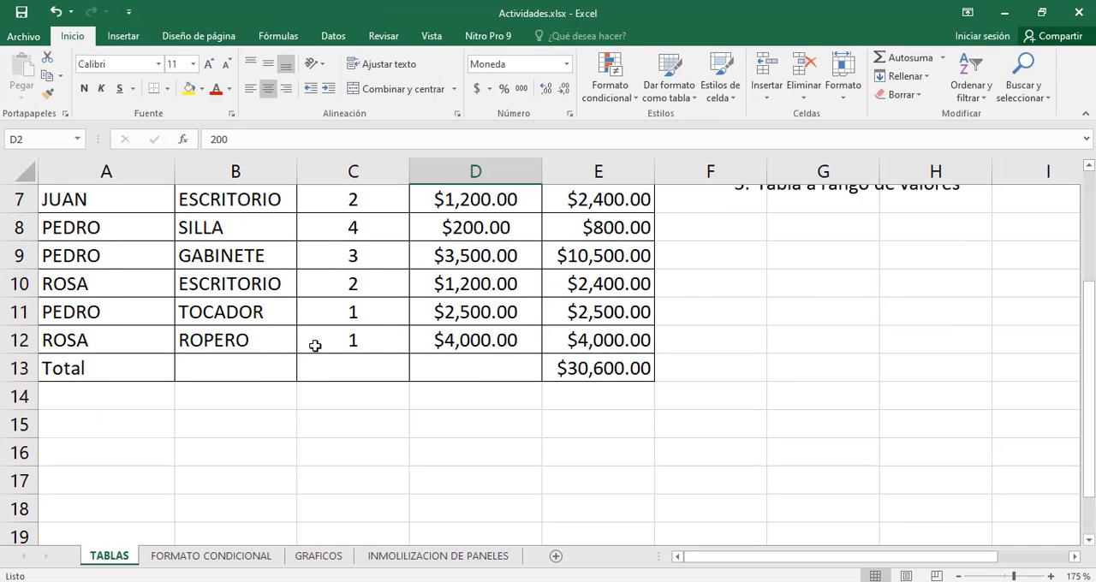
{"action": "scroll", "coordinate": [193, 360], "scroll_direction": "up", "scroll_amount": 2}
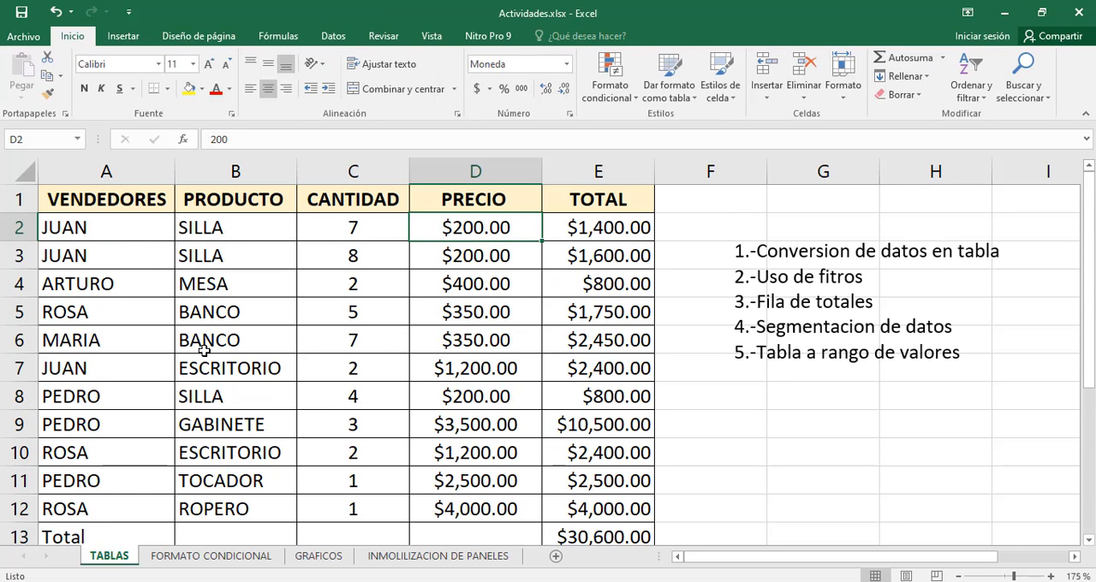
{"action": "left_click", "coordinate": [147, 239]}
{"action": "left_click_drag", "start_coordinate": [151, 311], "coordinate": [152, 359]}
{"action": "scroll", "coordinate": [214, 342], "scroll_direction": "down", "scroll_amount": 4}
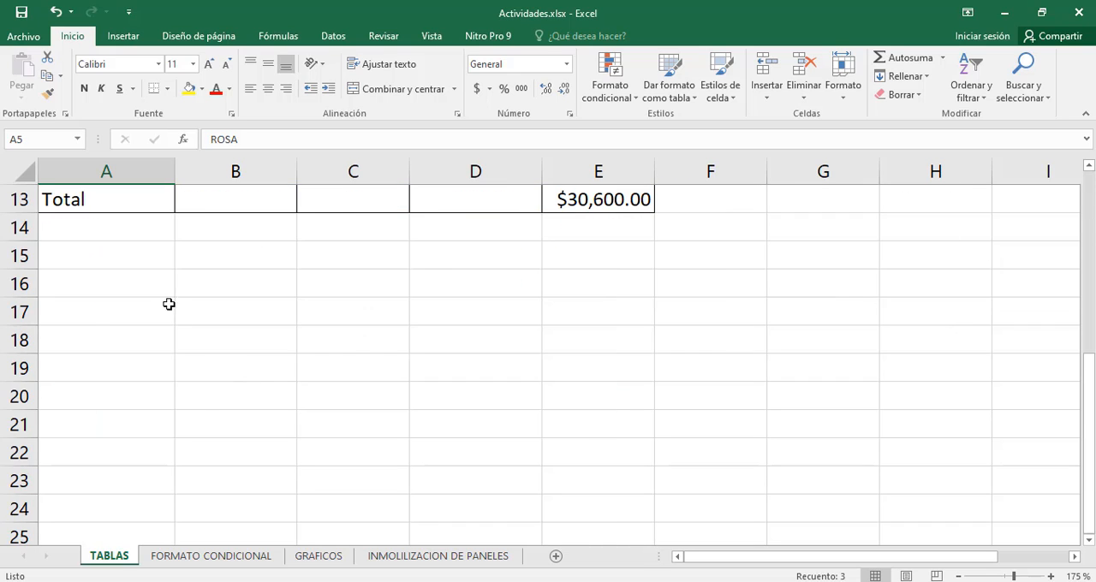
{"action": "scroll", "coordinate": [168, 304], "scroll_direction": "up", "scroll_amount": 3}
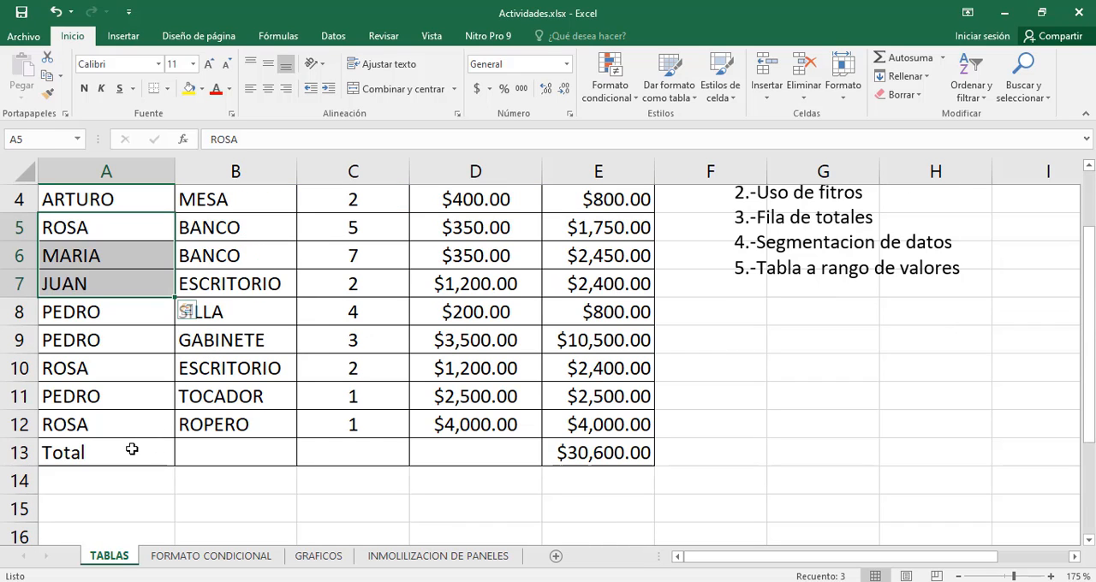
{"action": "left_click_drag", "start_coordinate": [132, 449], "coordinate": [599, 452]}
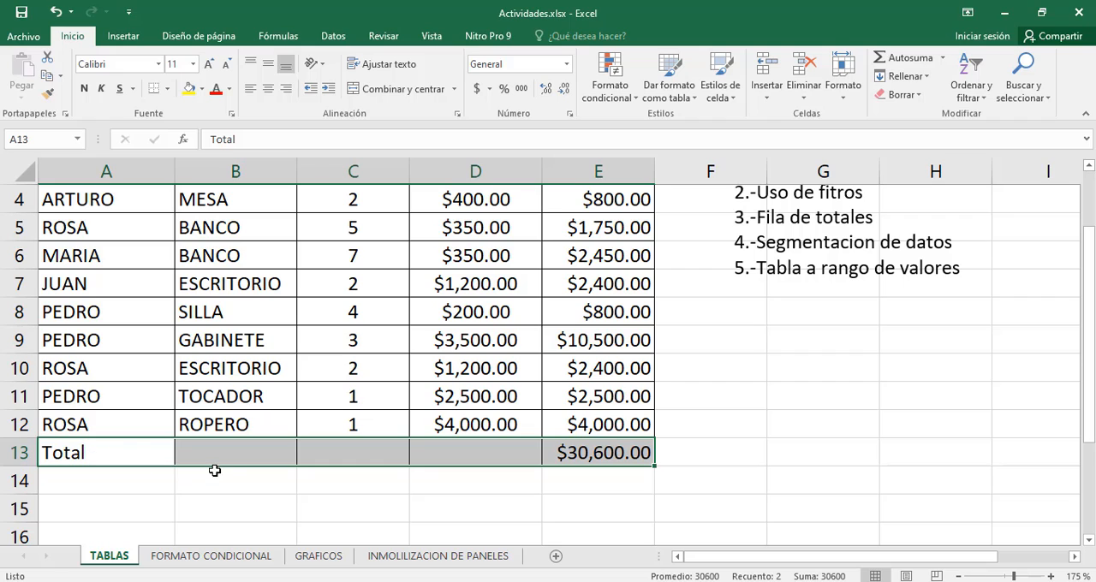
{"action": "left_click", "coordinate": [213, 478]}
{"action": "double_click", "coordinate": [139, 446]}
{"action": "left_click", "coordinate": [318, 458]}
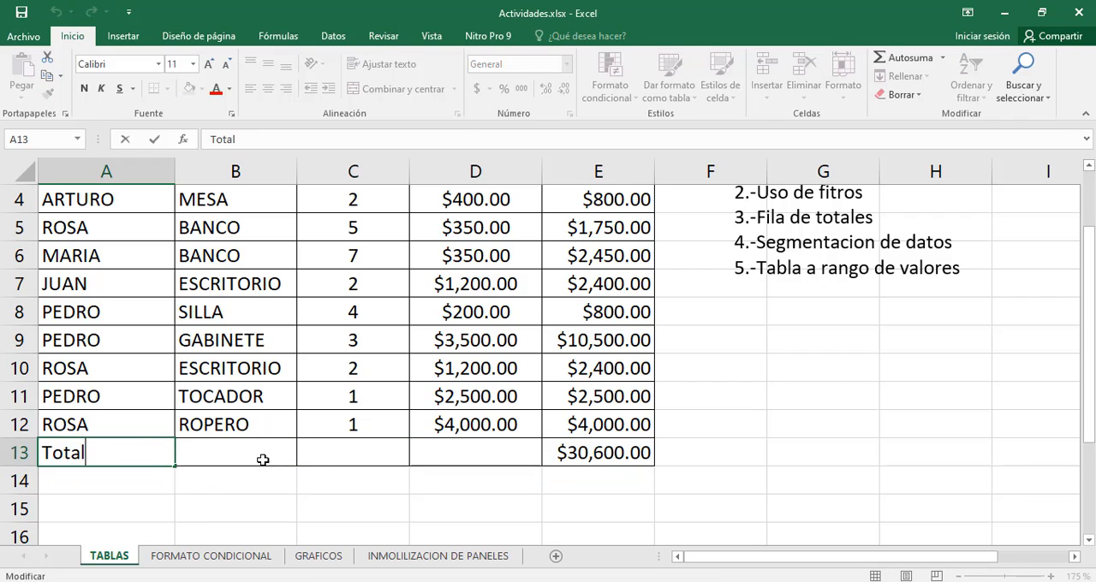
{"action": "left_click_drag", "start_coordinate": [129, 455], "coordinate": [639, 455]}
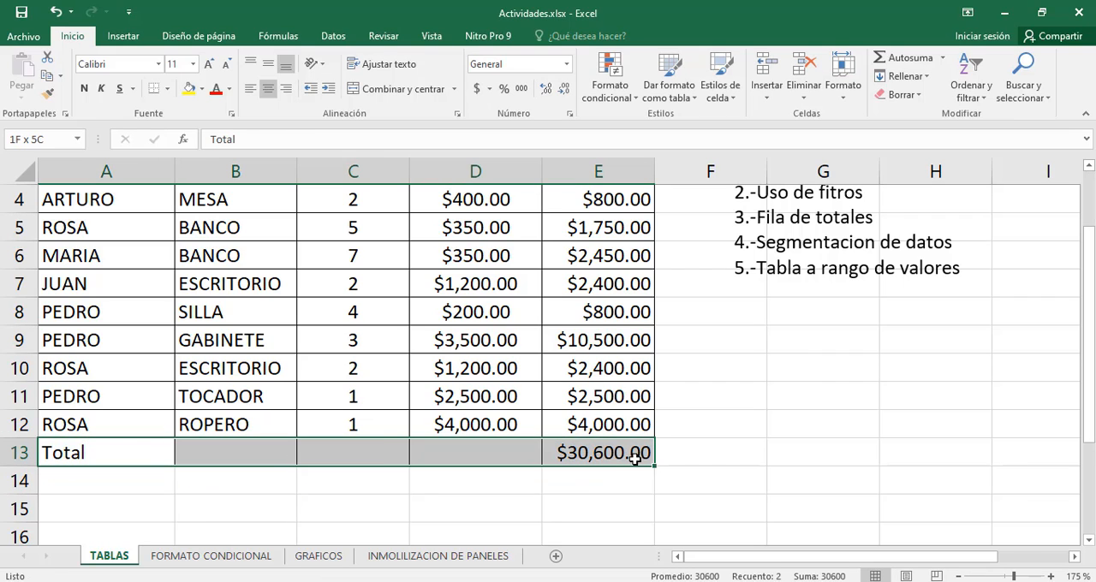
{"action": "left_click", "coordinate": [142, 484]}
{"action": "left_click_drag", "start_coordinate": [115, 457], "coordinate": [647, 455]}
{"action": "left_click", "coordinate": [248, 479]}
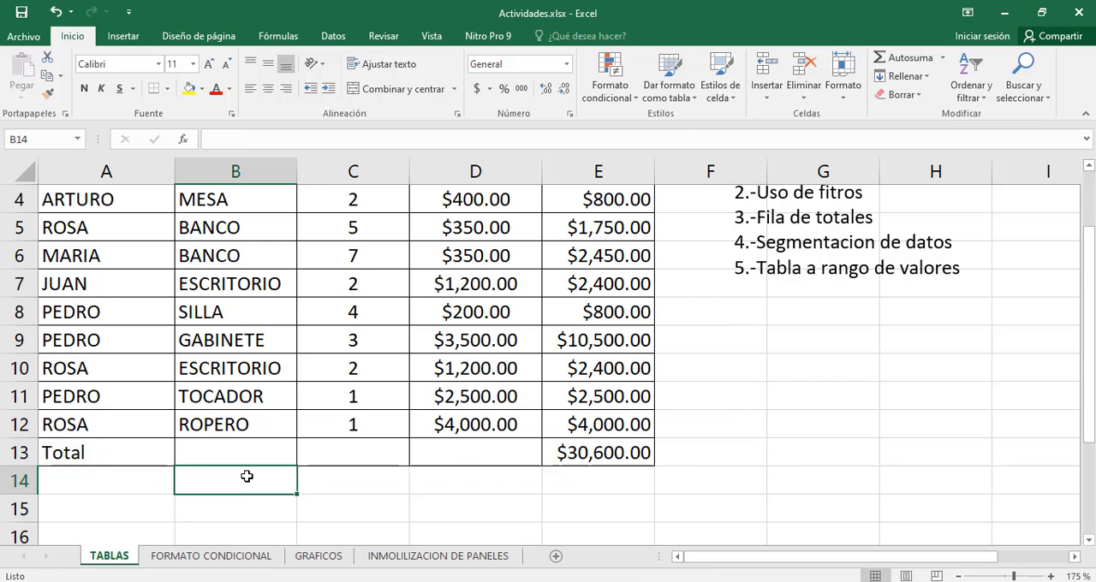
{"action": "scroll", "coordinate": [347, 394], "scroll_direction": "up", "scroll_amount": 1}
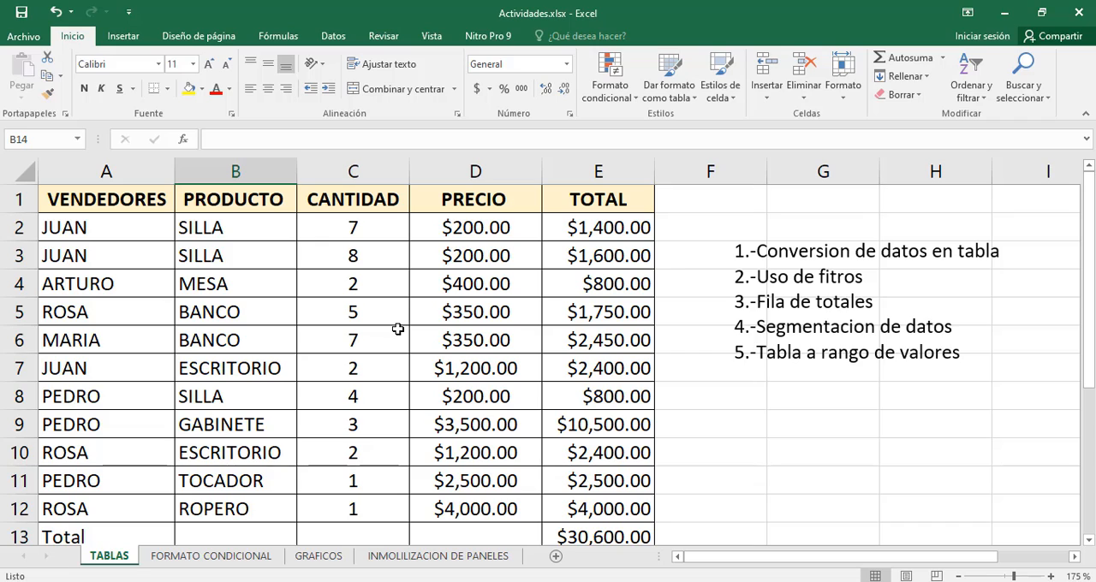